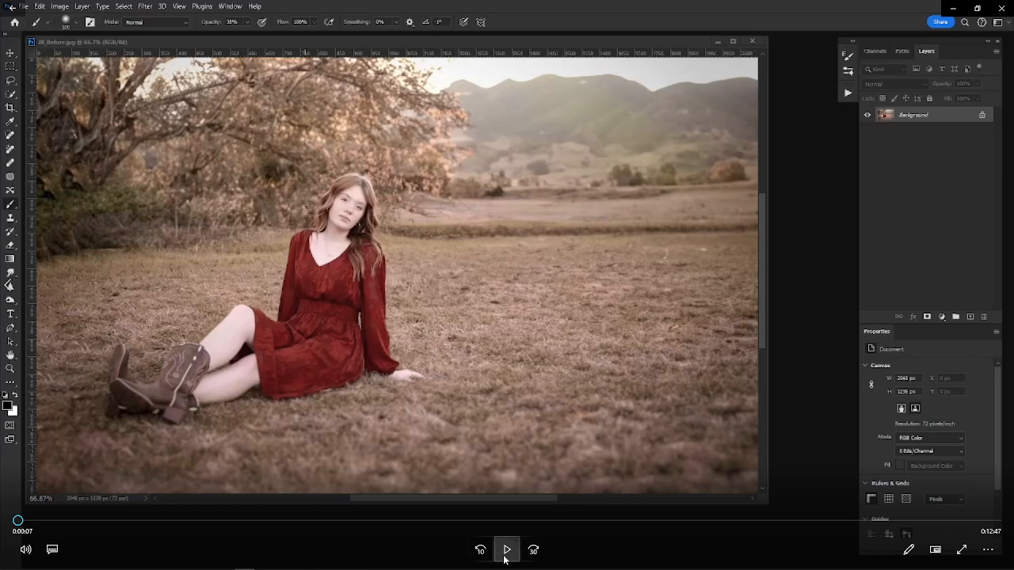
left_click(506, 556)
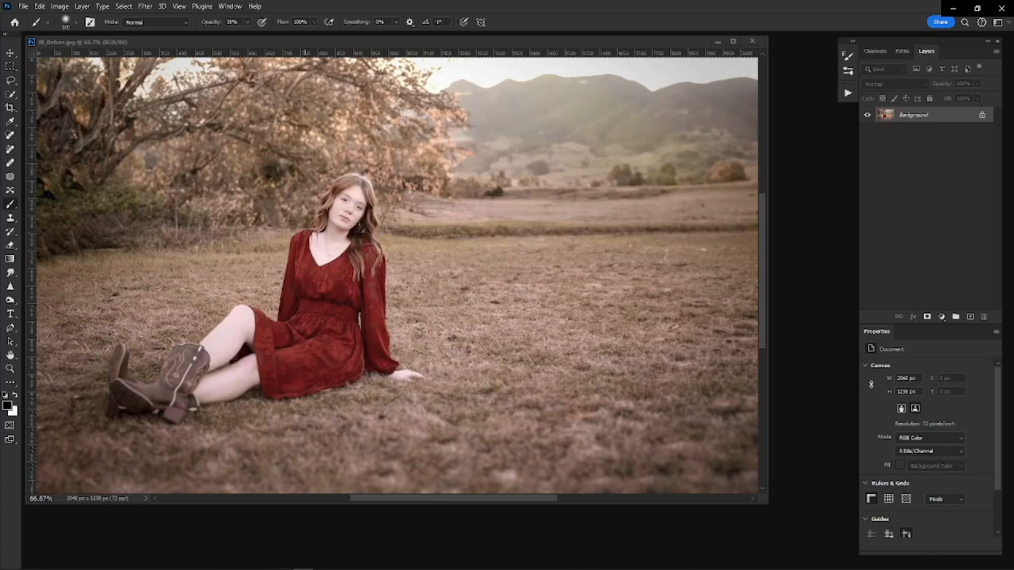
left_click_drag(0, 51, 404, 60)
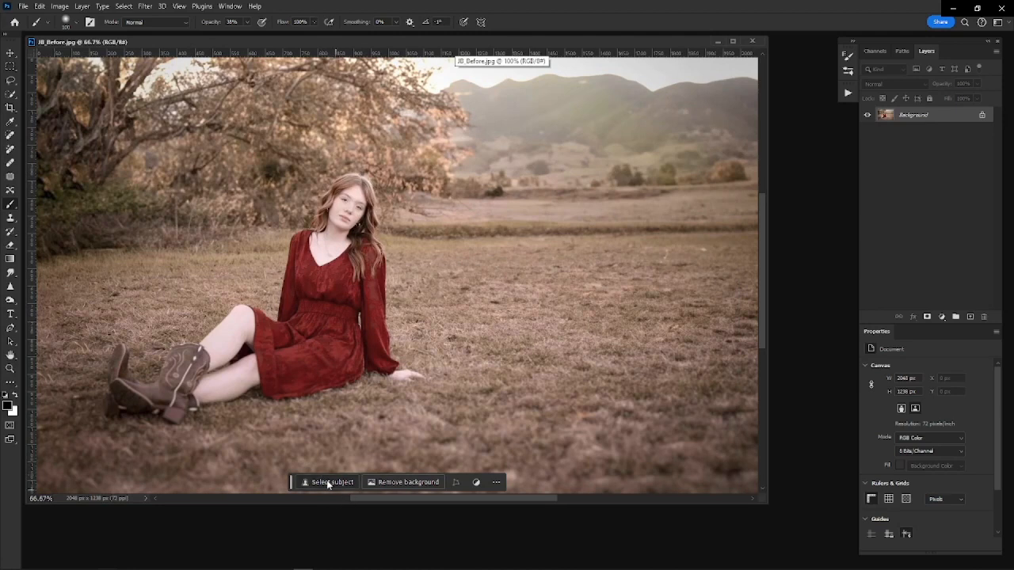
Select the woman with Select Subject and extend the selection with Quick Selection over the ground shadow under her boots, legs and dress
left_click(329, 485)
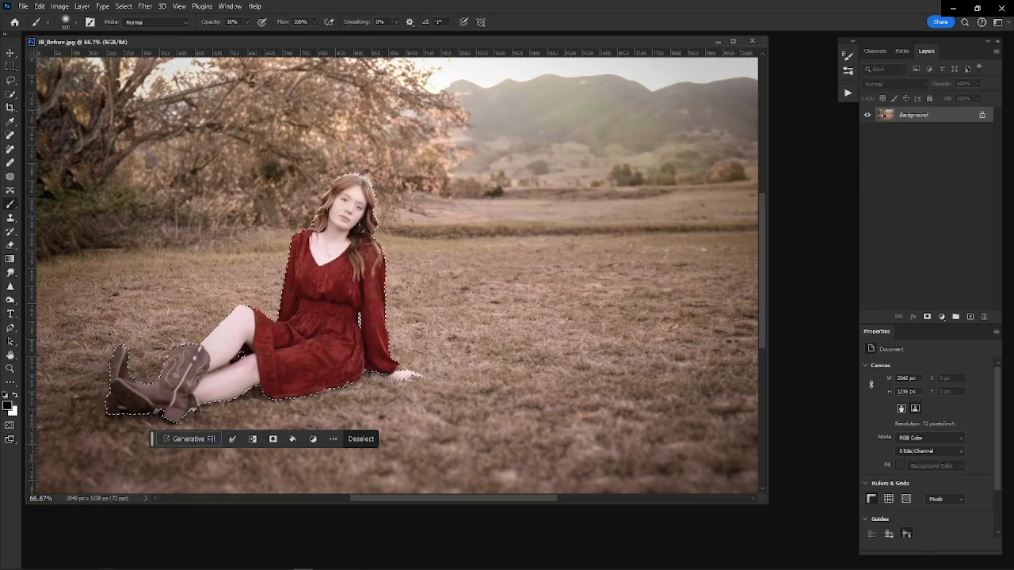
key("w")
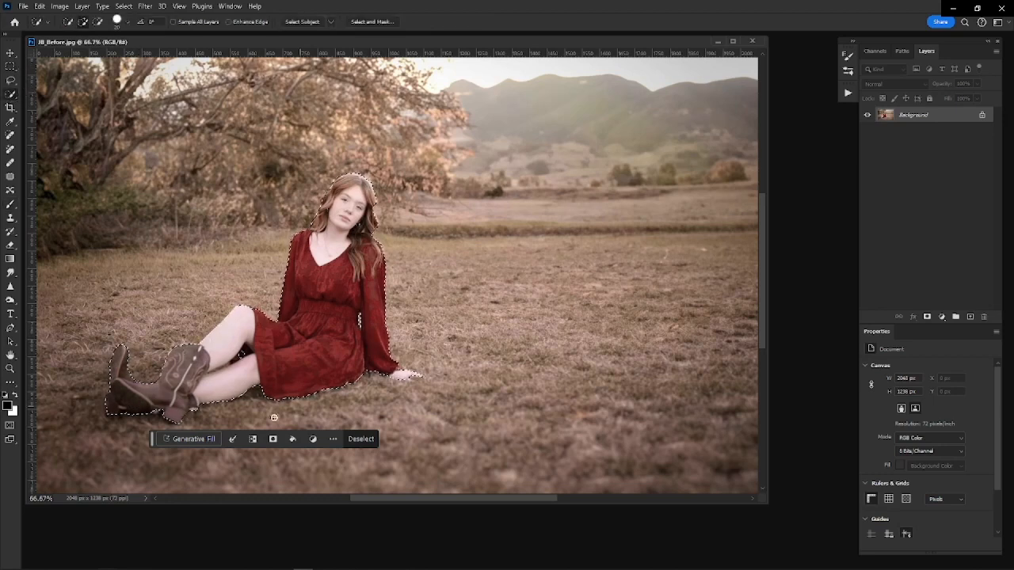
left_click_drag(153, 444, 267, 478)
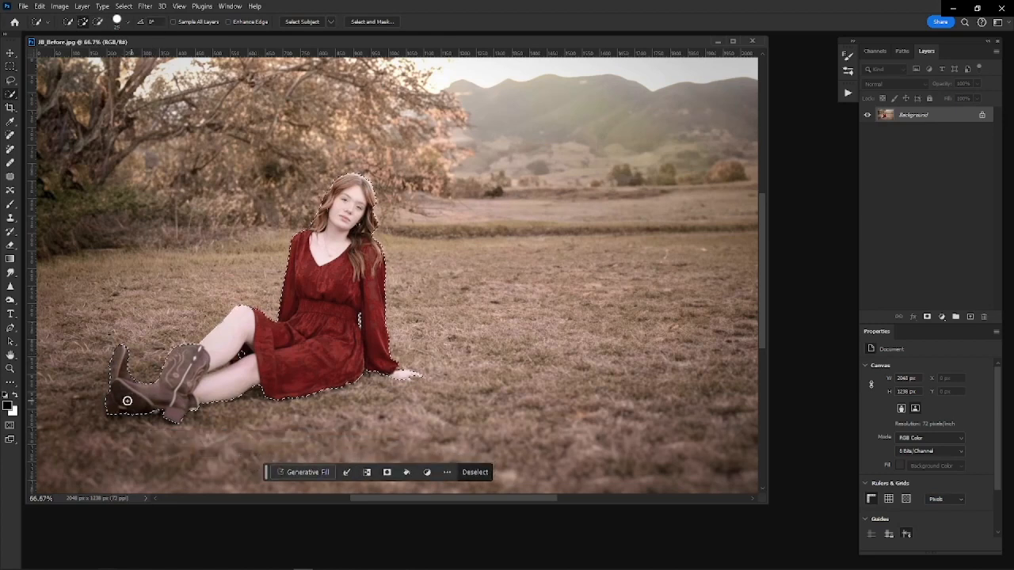
left_click_drag(115, 408, 152, 412)
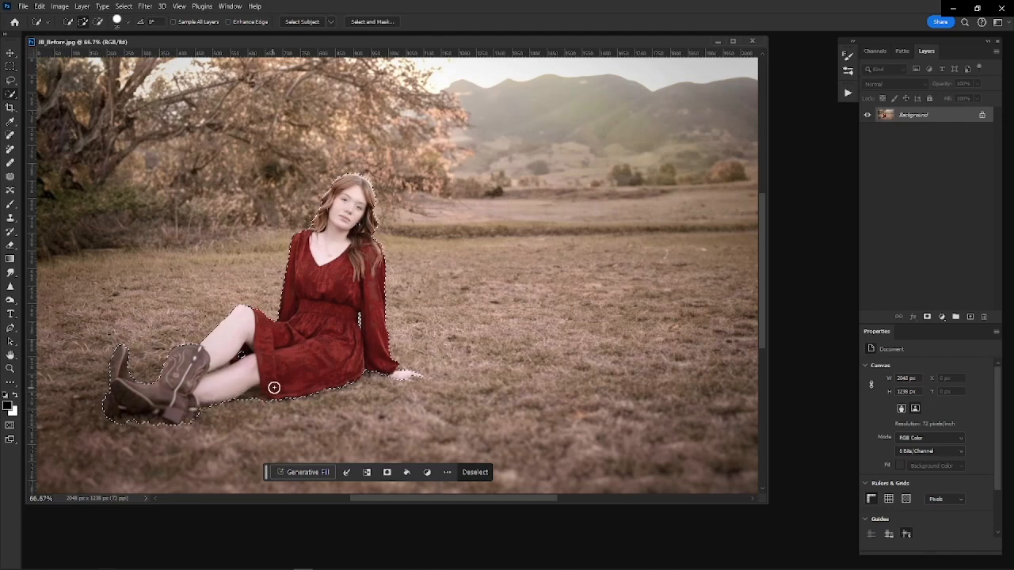
mouse_move(201, 403)
left_mouse_down()
mouse_move(397, 373)
mouse_move(371, 380)
left_mouse_up()
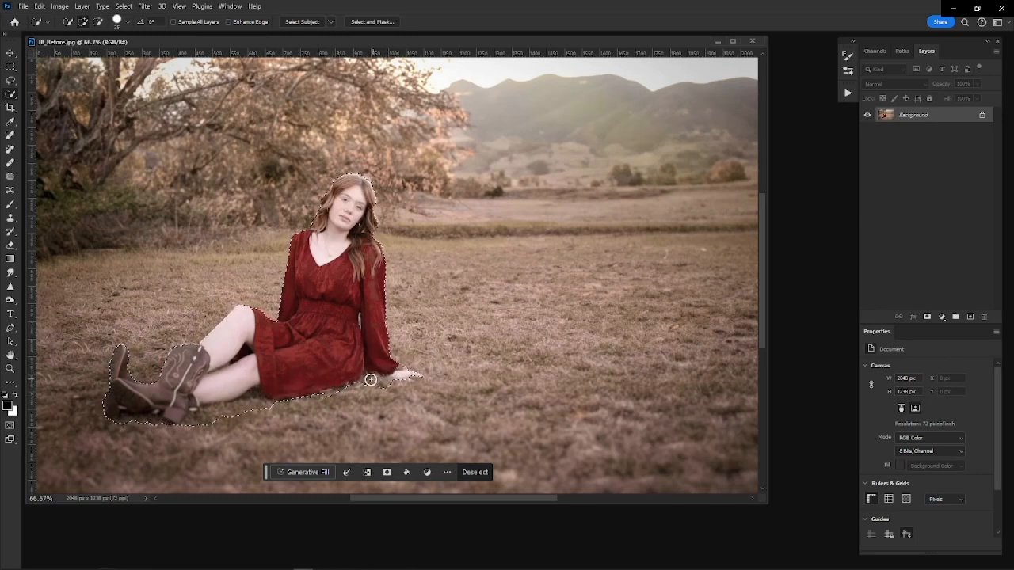
mouse_move(269, 385)
left_mouse_down()
mouse_move(307, 386)
mouse_move(260, 396)
mouse_move(335, 391)
mouse_move(281, 432)
mouse_move(302, 417)
mouse_move(311, 424)
mouse_move(207, 450)
left_mouse_up()
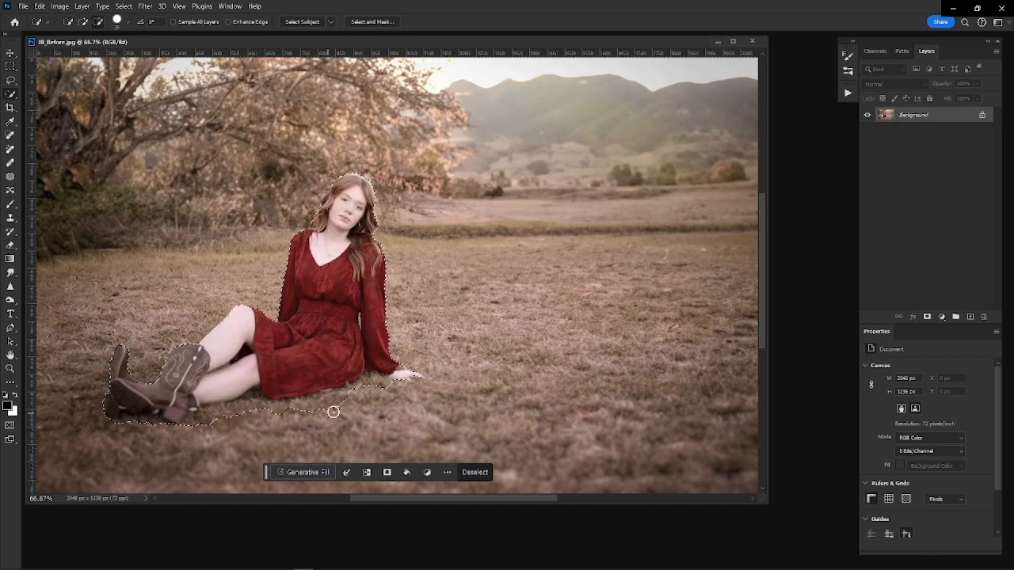
mouse_move(333, 412)
left_mouse_down()
mouse_move(362, 401)
mouse_move(266, 421)
mouse_move(283, 424)
left_mouse_up()
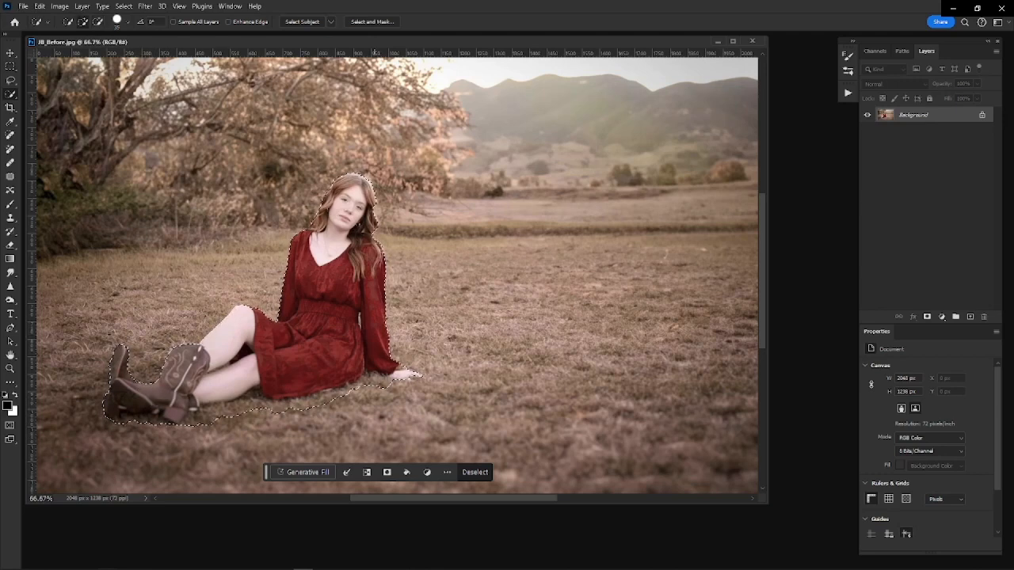
Add the wavy hair edge beside her earrings to the selection, using a smaller Quick Selection brush
key("ctrl+plus")
key("ctrl+plus")
key("ctrl+plus")
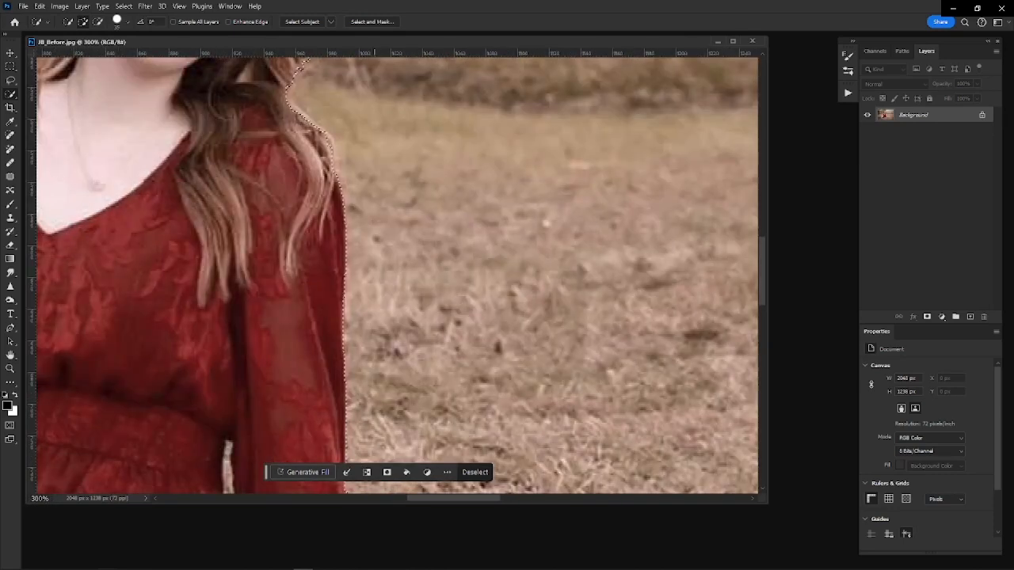
left_click_drag(209, 129, 341, 371)
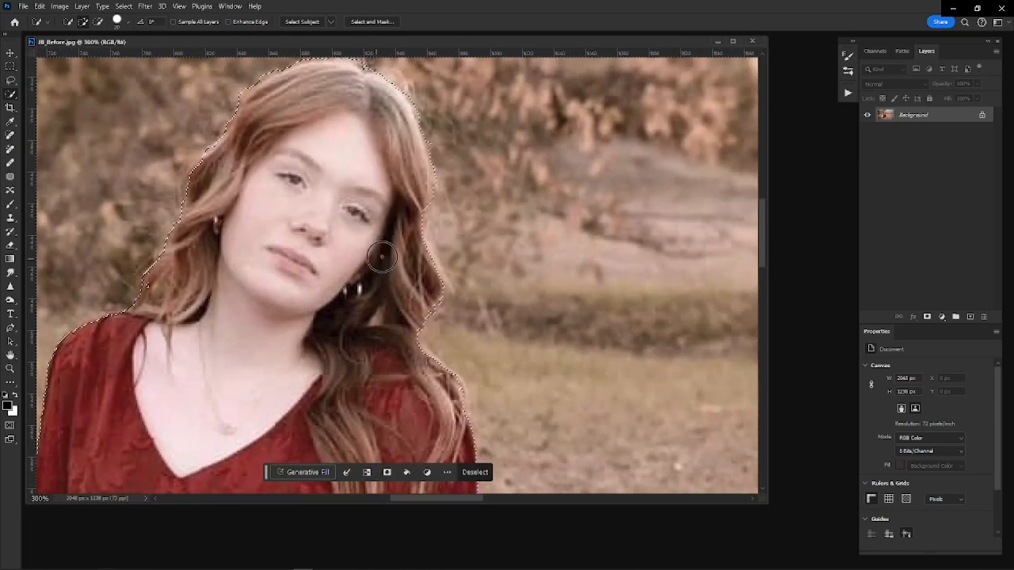
key("bracketleft")
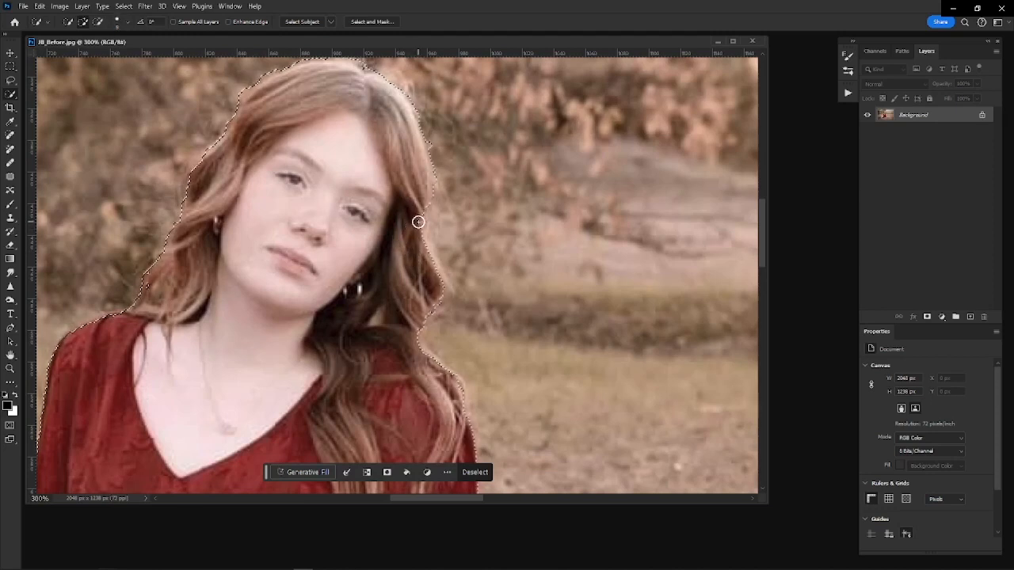
left_click_drag(419, 252, 435, 303)
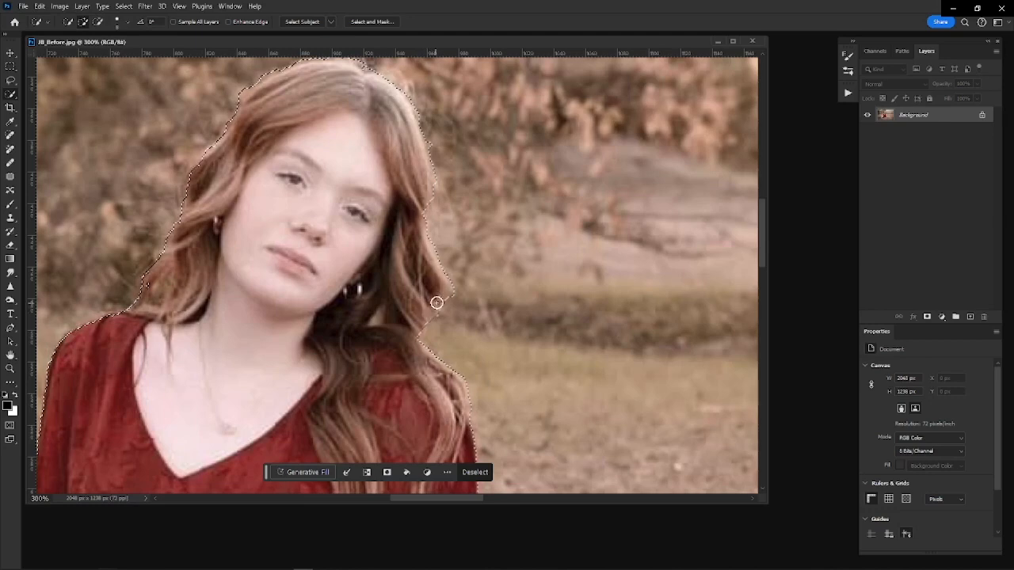
Refine the selection along the upper-left edge of her hair, from the side wave toward the crown
left_click_drag(470, 393, 503, 285)
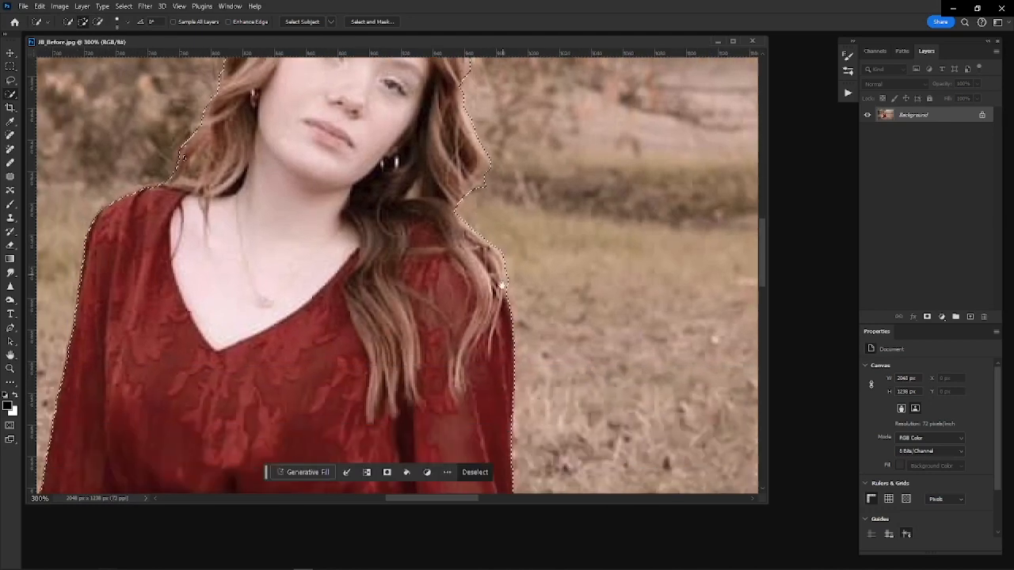
left_click_drag(281, 210, 390, 395)
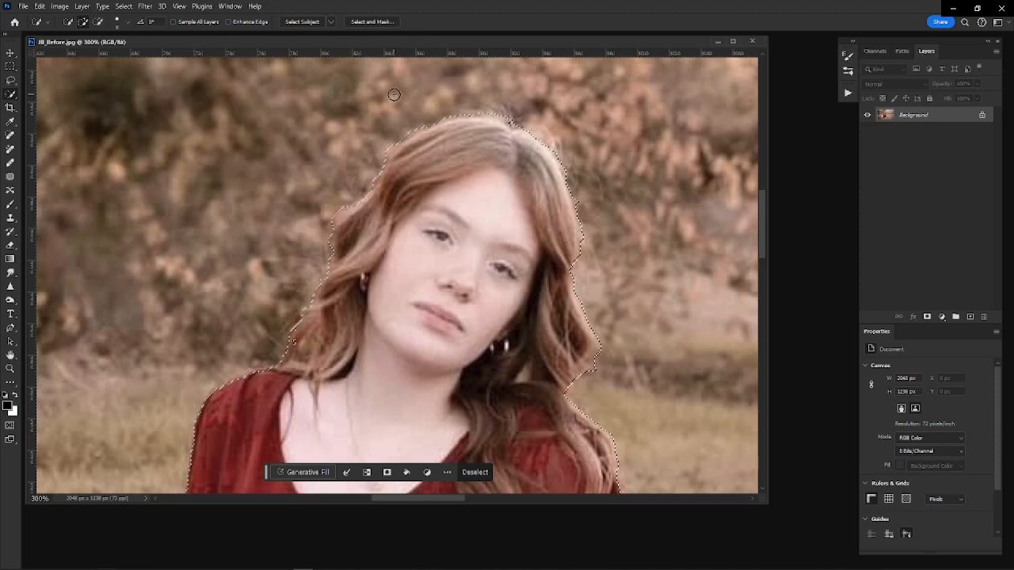
key("ctrl+plus")
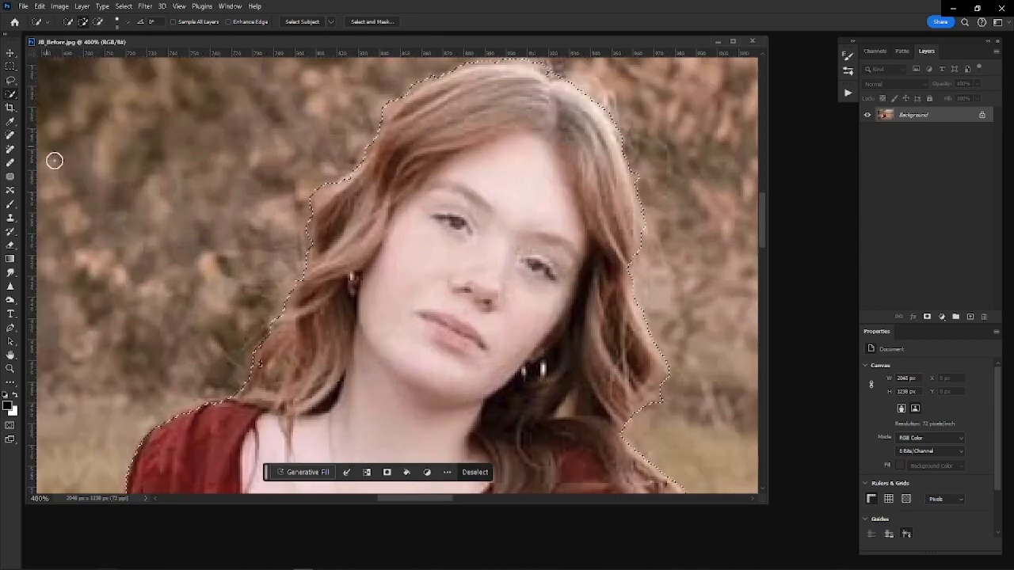
scroll(434, 194, "up", 3)
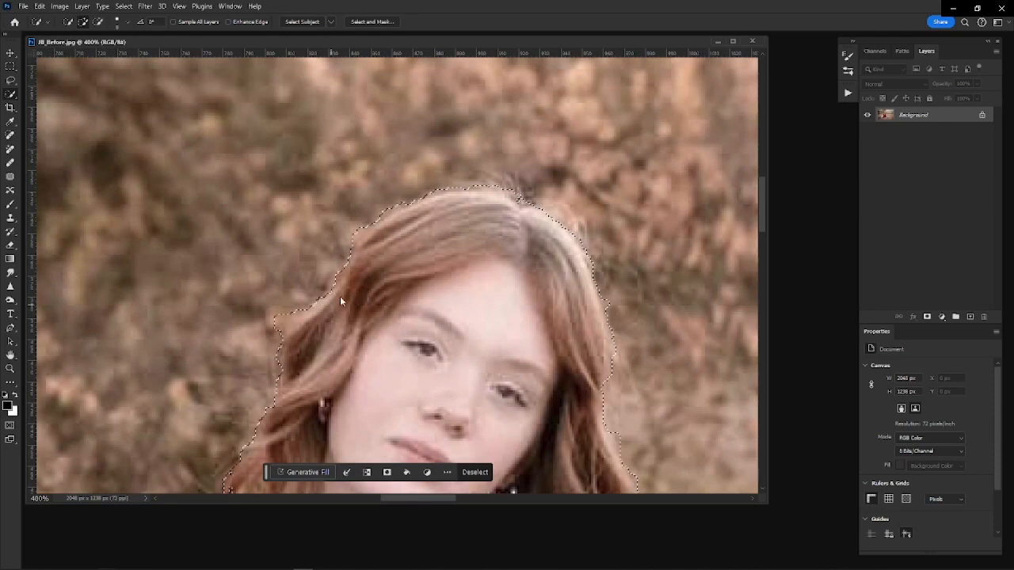
mouse_move(345, 277)
left_mouse_down()
mouse_move(368, 266)
mouse_move(378, 244)
mouse_move(368, 237)
mouse_move(403, 229)
left_mouse_up()
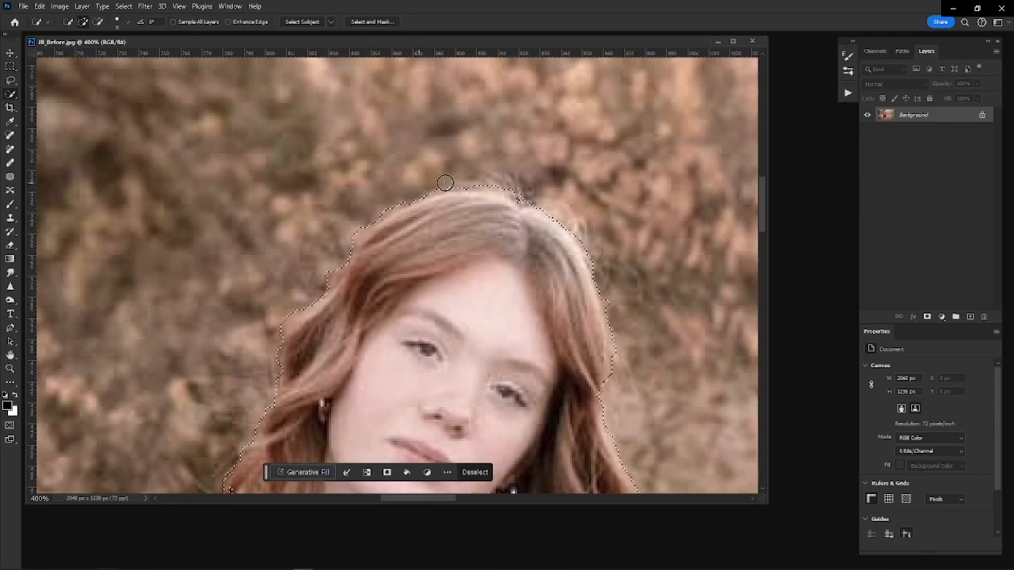
Correct the selection along the right side of her hair, removing the background area caught next to it
left_click_drag(488, 289, 507, 231)
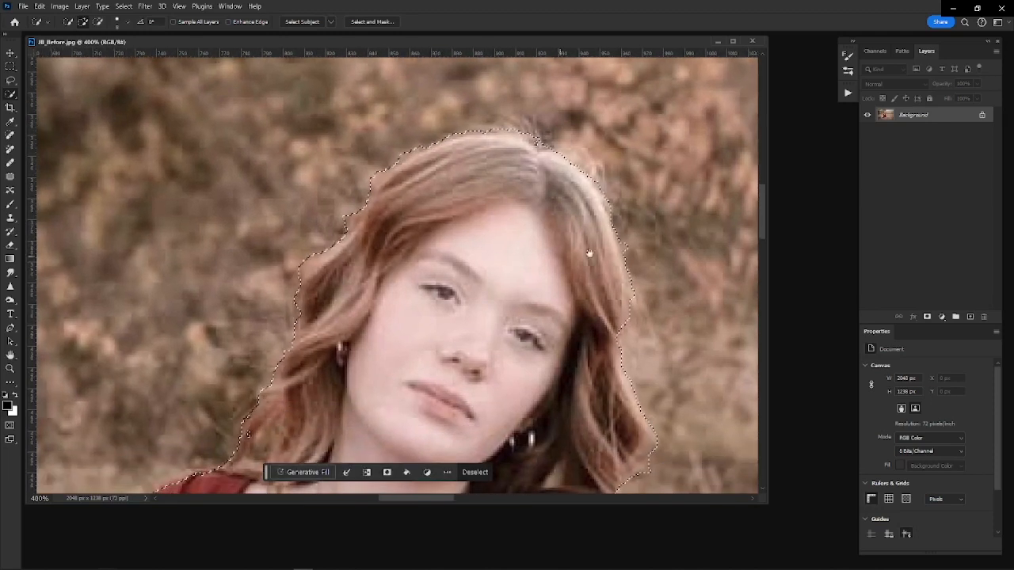
left_click(613, 334)
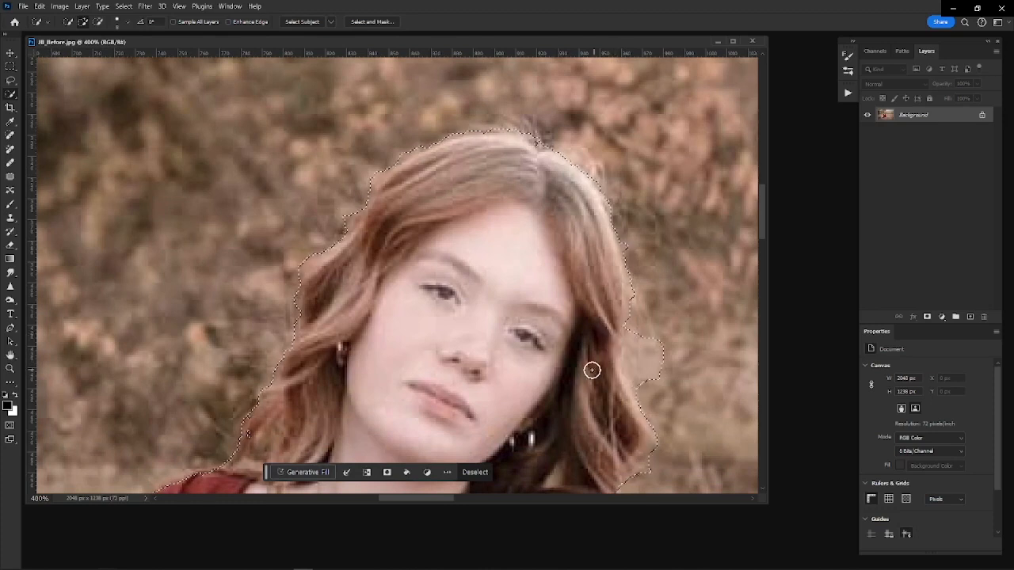
mouse_move(645, 349)
left_mouse_down()
mouse_move(654, 384)
mouse_move(646, 351)
mouse_move(614, 382)
mouse_move(622, 406)
mouse_move(621, 390)
mouse_move(610, 405)
mouse_move(577, 294)
left_mouse_up()
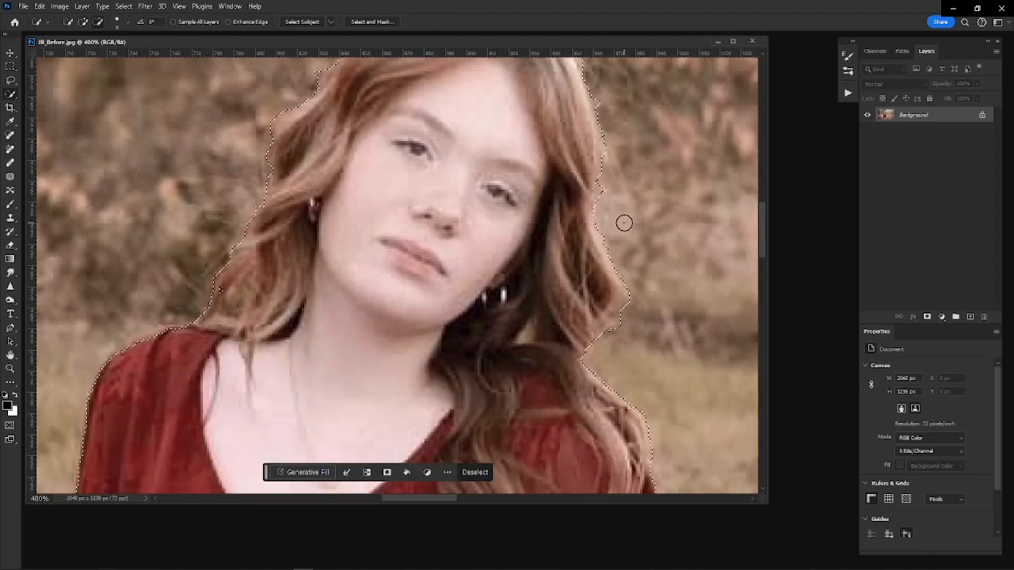
left_click_drag(614, 190, 618, 207)
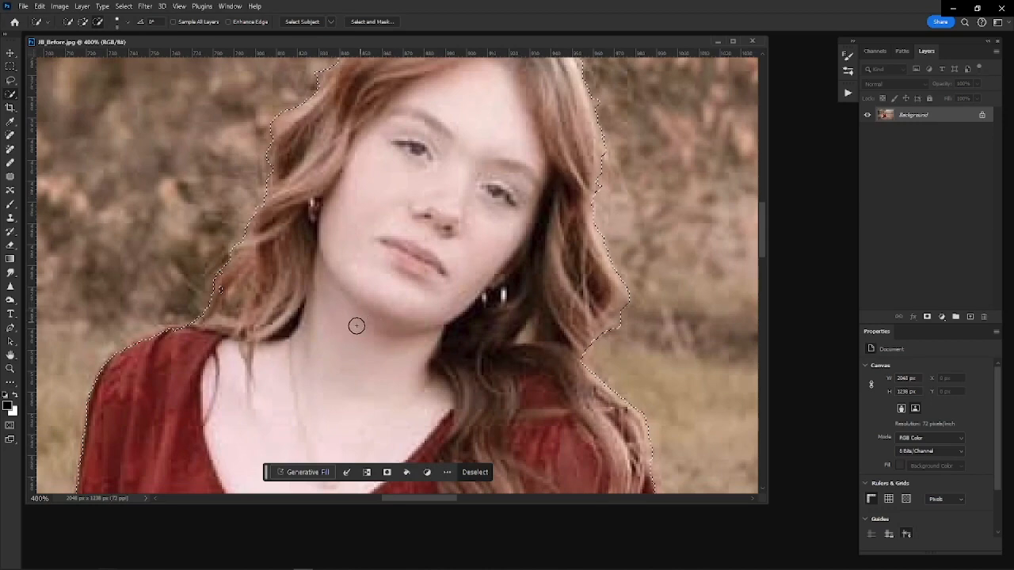
left_click_drag(356, 325, 471, 190)
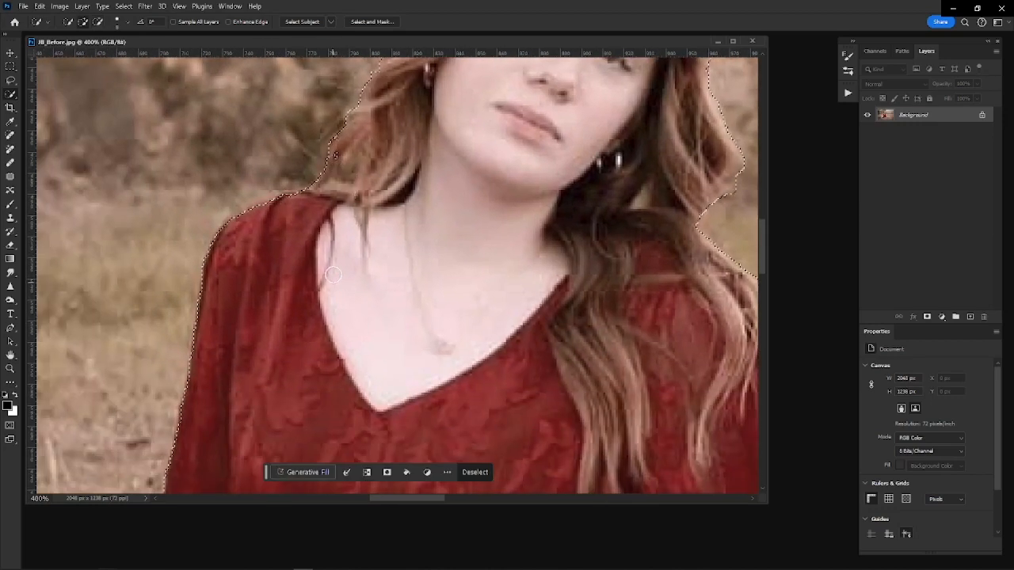
Copy the selected woman and her shadow to a new layer, and check the cutout by briefly hiding the Background layer
key("ctrl+1")
key("ctrl+minus")
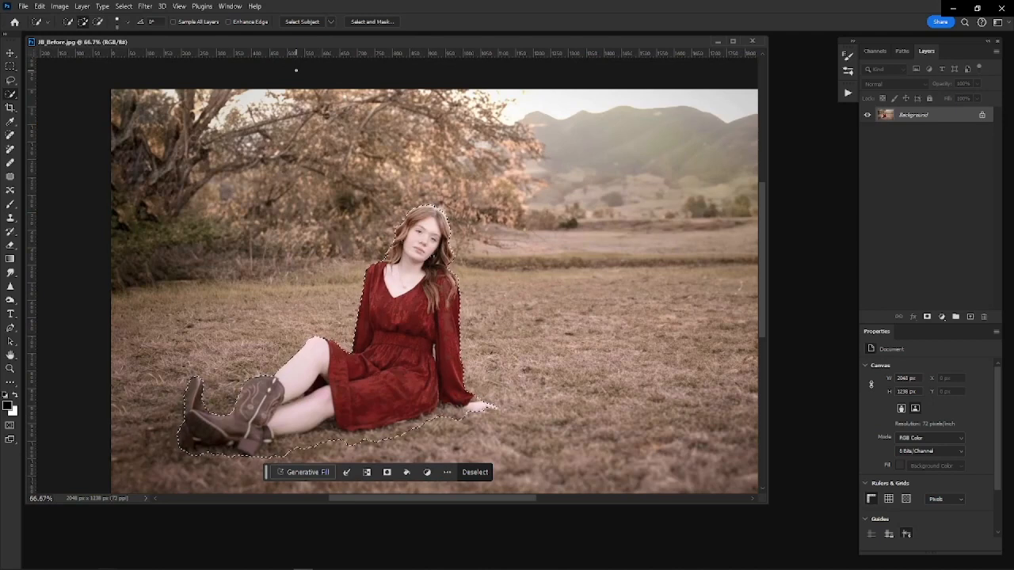
key("ctrl+j")
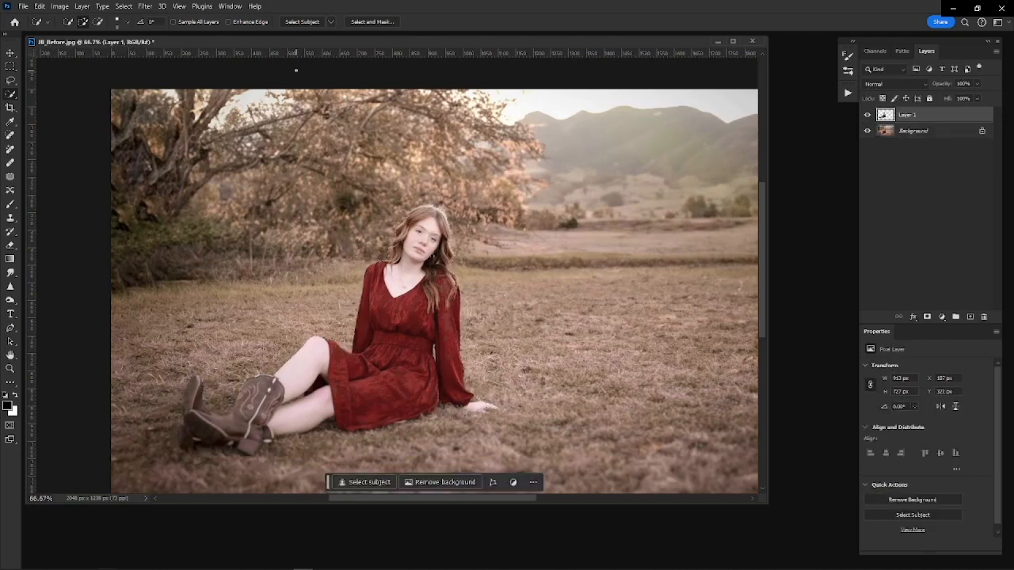
left_click(871, 130)
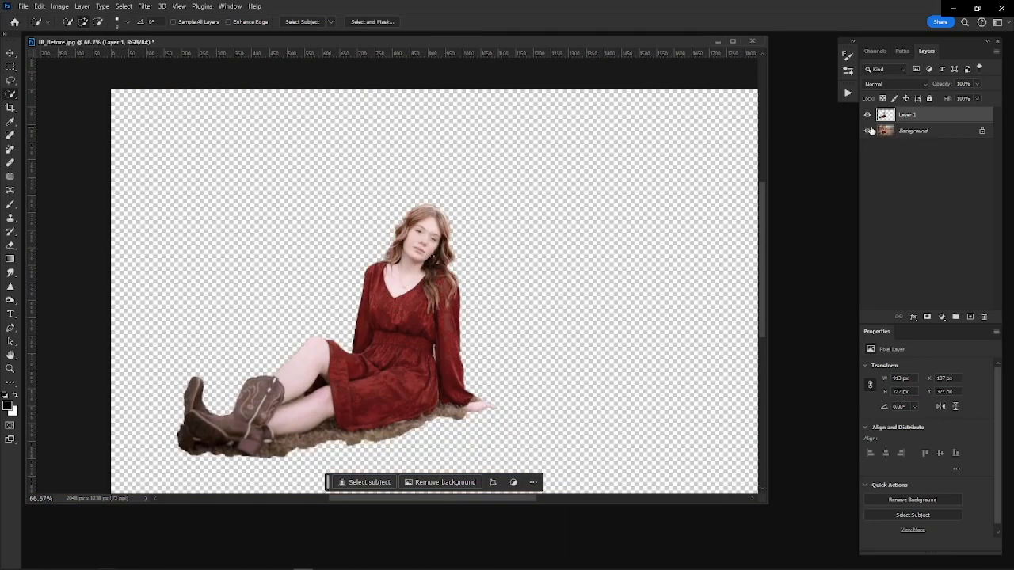
left_click(869, 130)
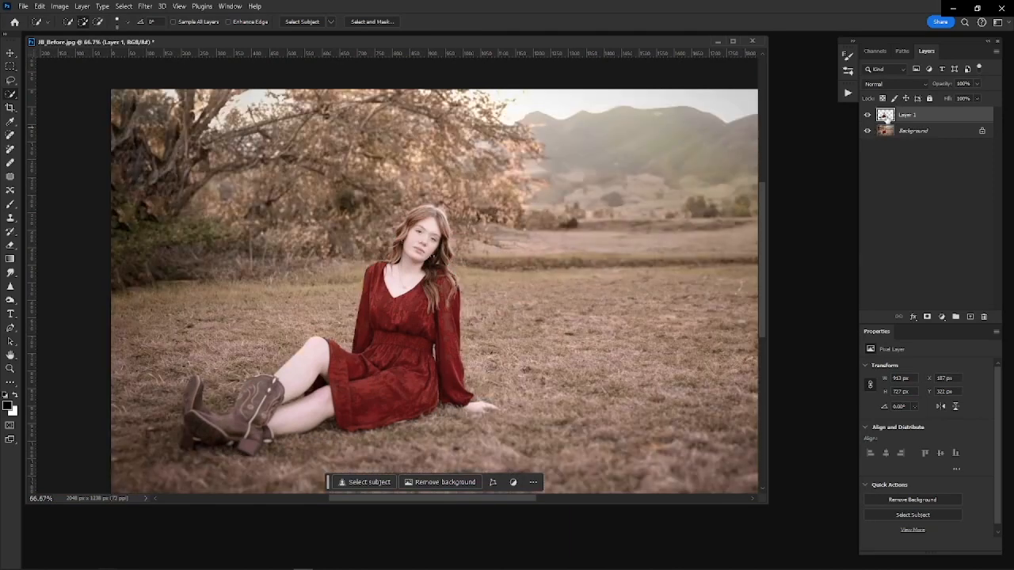
Duplicate the Background layer
left_click(914, 133)
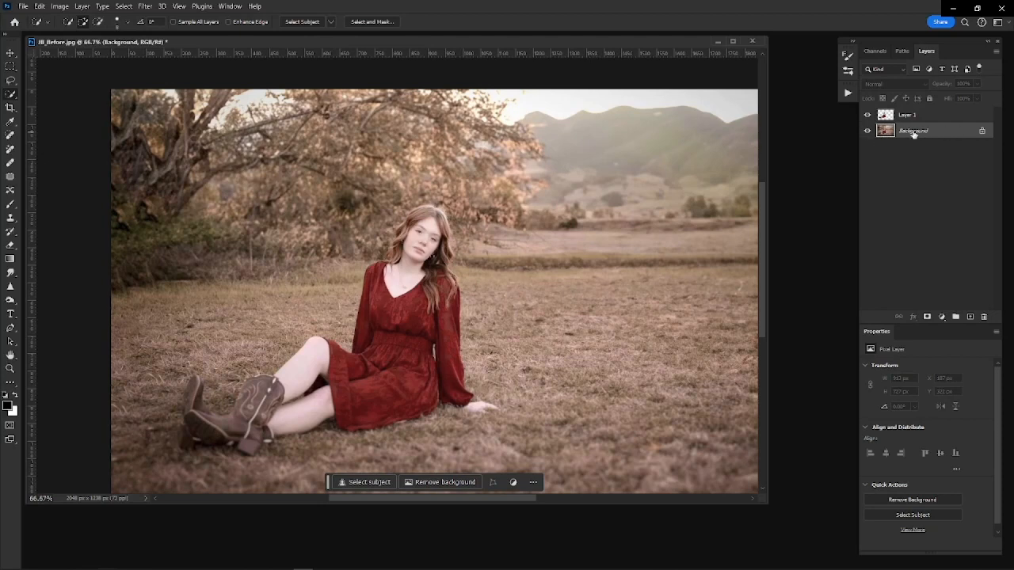
key("ctrl+j")
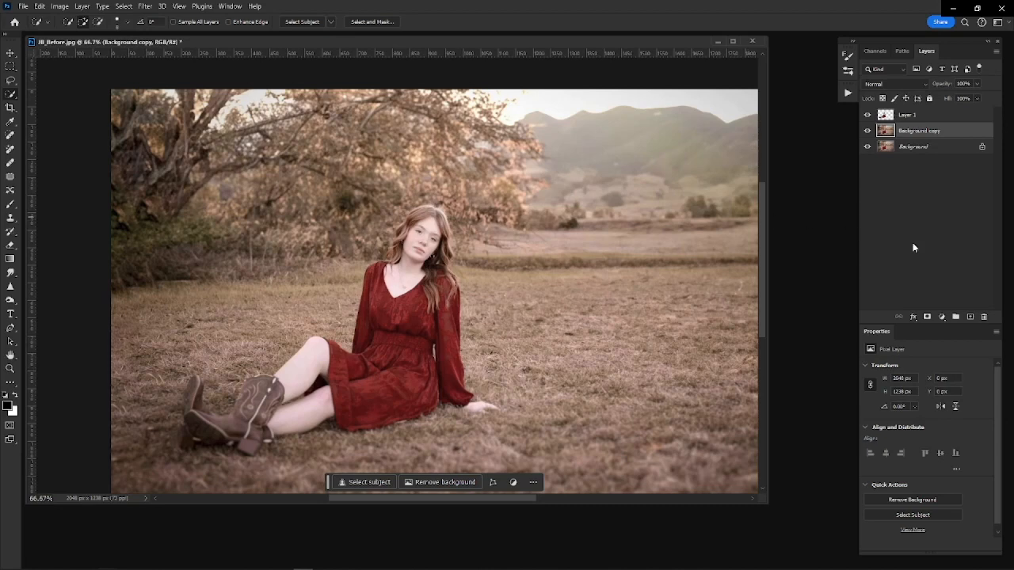
Delete the area matching Layer 1's outline from the background copy, with Layer 1 and the original Background hidden, and clear the selection
left_click(885, 116, "ctrl")
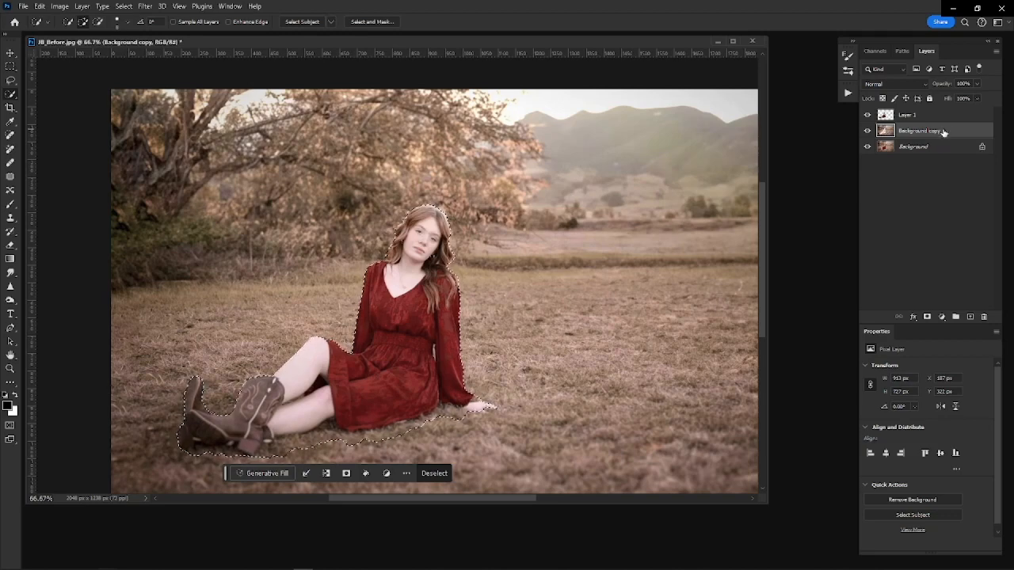
left_click(868, 146)
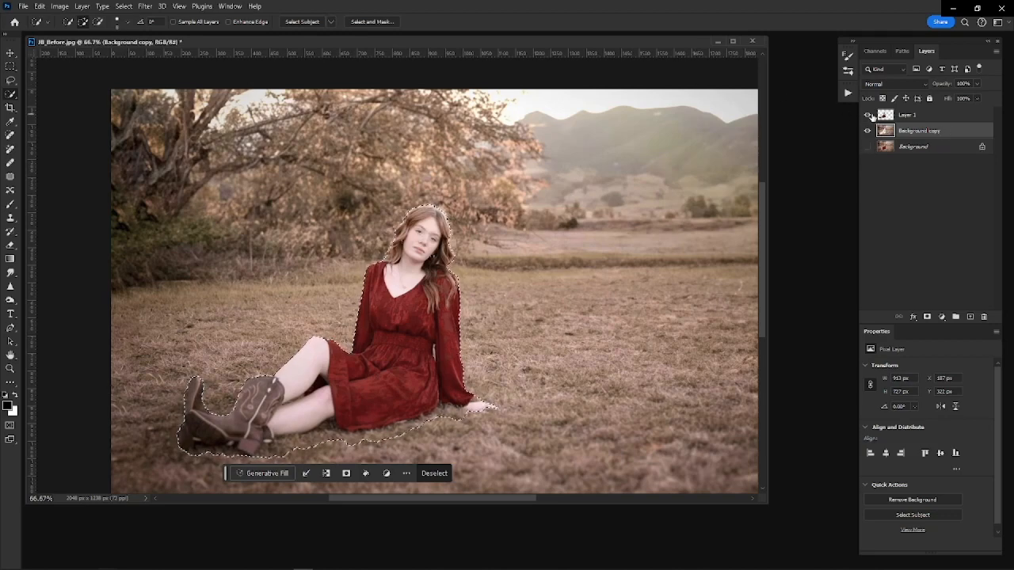
left_click(868, 115)
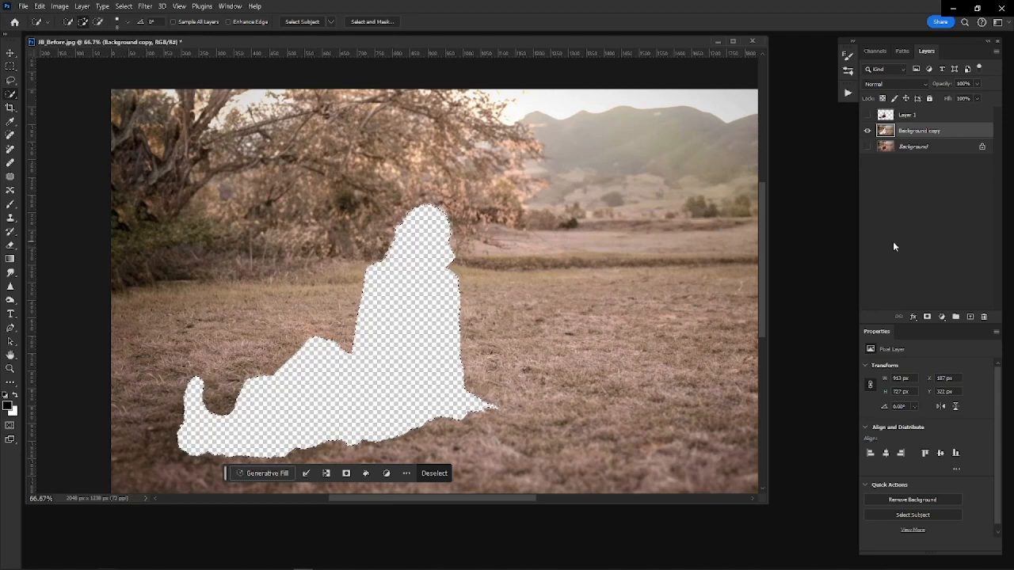
key("ctrl+d")
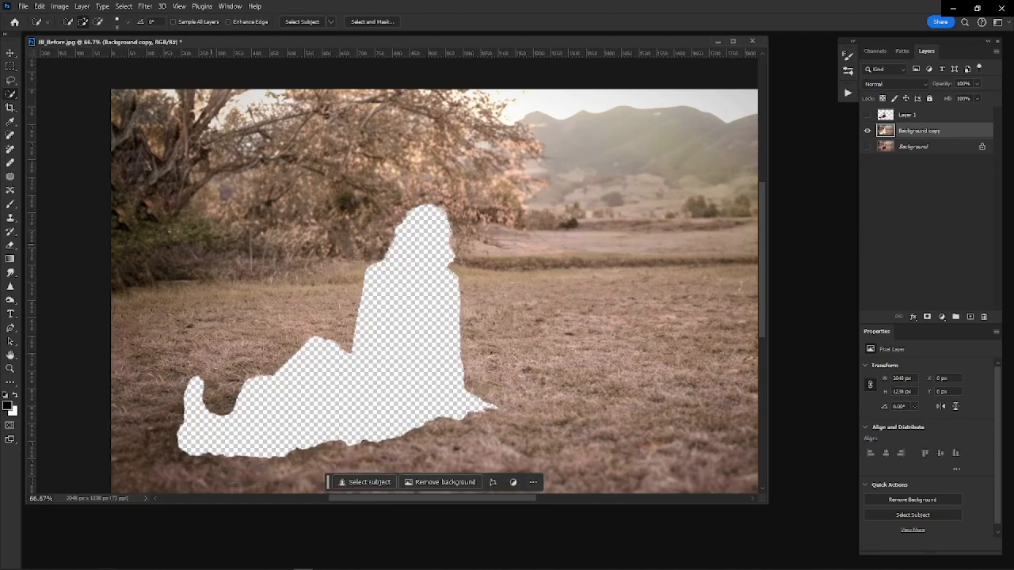
Draw a loose lasso selection around the woman-shaped hole in the background copy and fill it using Generative Fill without a prompt
left_click(15, 82)
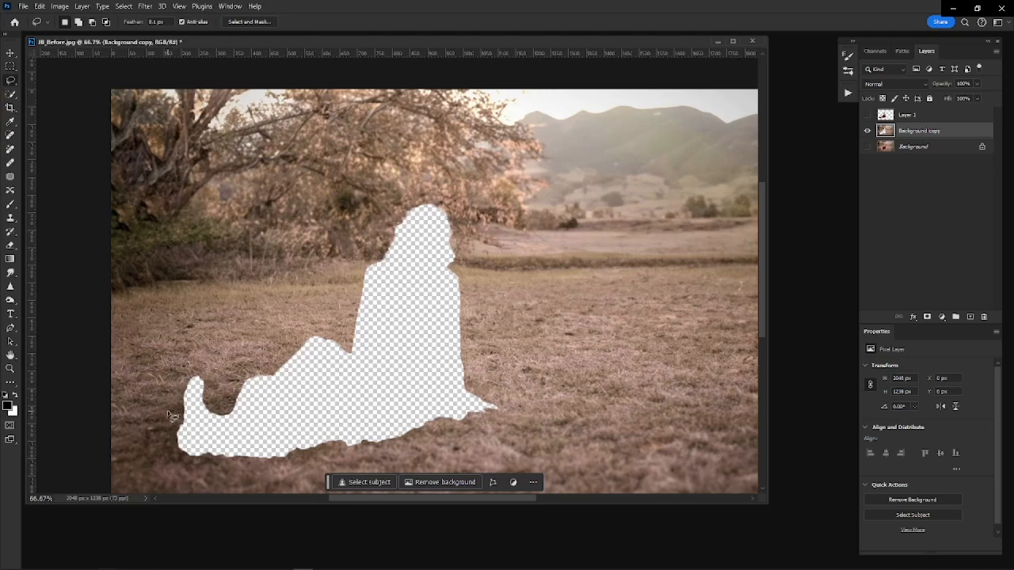
left_click_drag(169, 413, 173, 397)
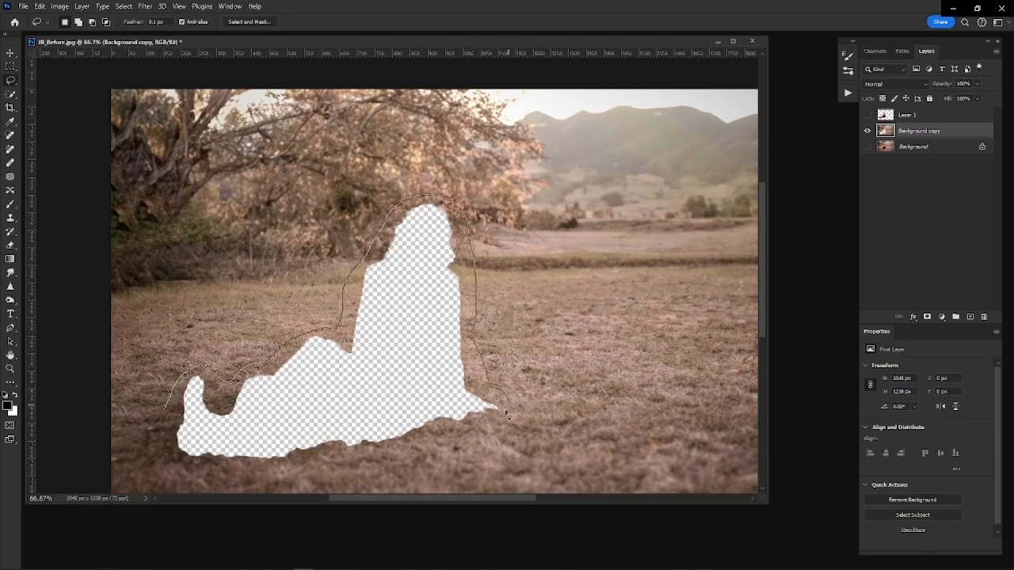
left_click_drag(398, 456, 262, 475)
left_click_drag(168, 416, 167, 412)
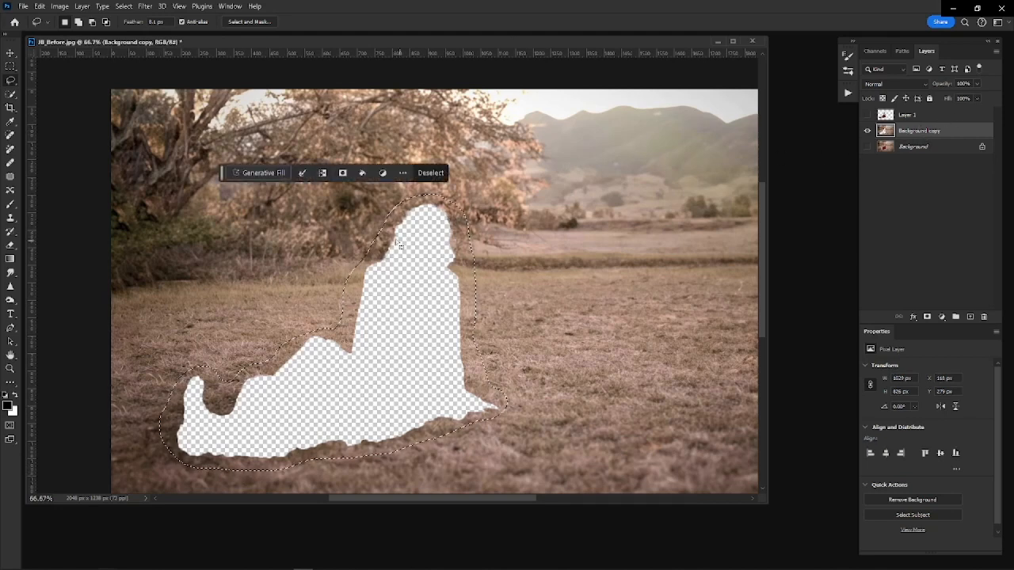
left_click(275, 174)
left_click(450, 176)
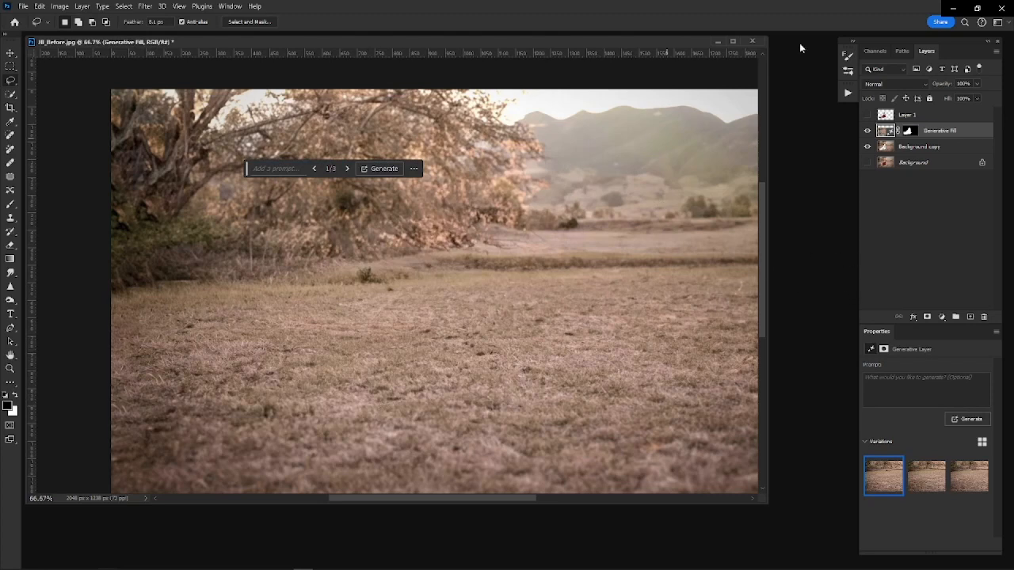
Compare the three Generative Fill variations of the empty meadow and keep the first one
left_click(929, 487)
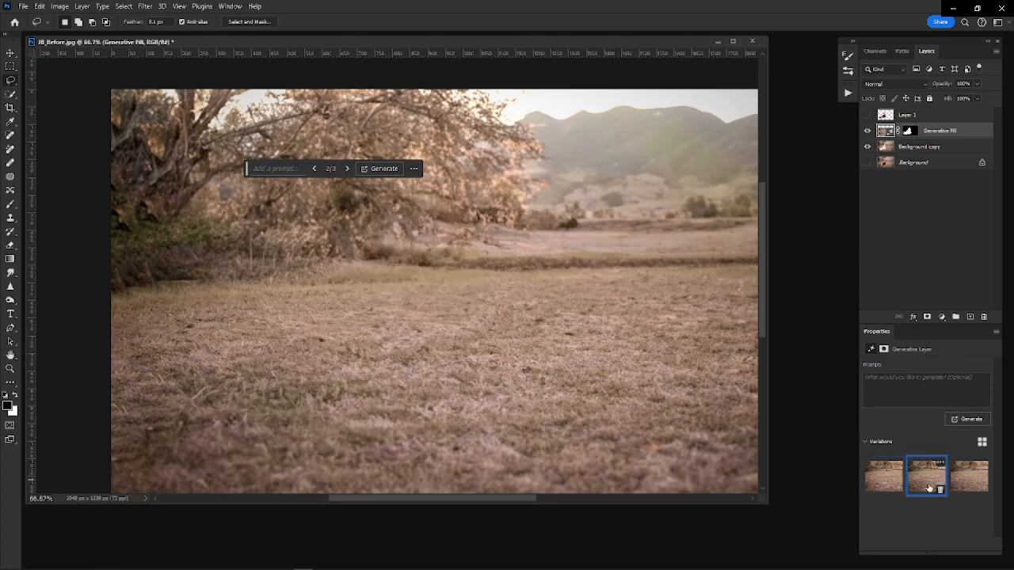
left_click(971, 485)
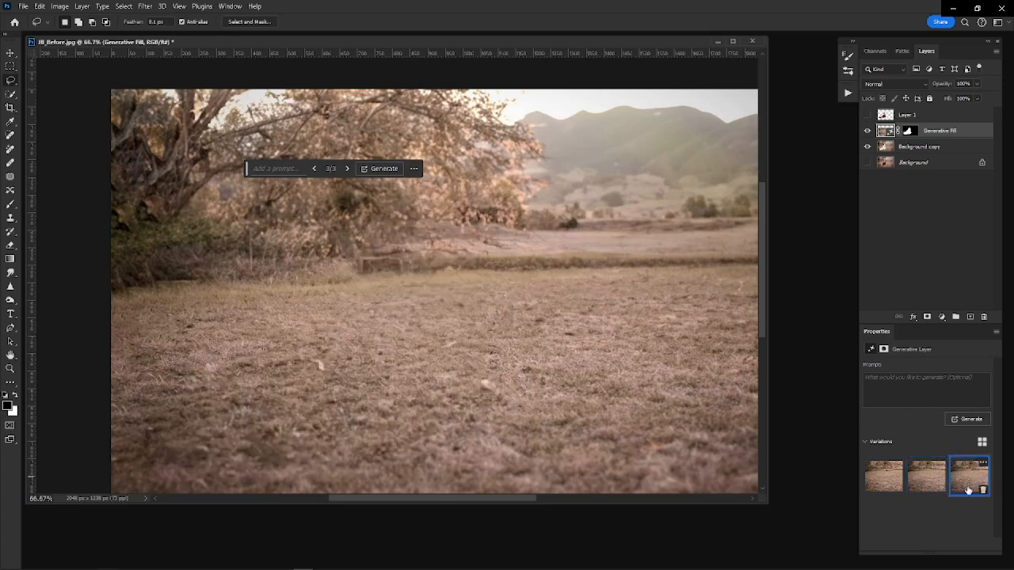
left_click(885, 478)
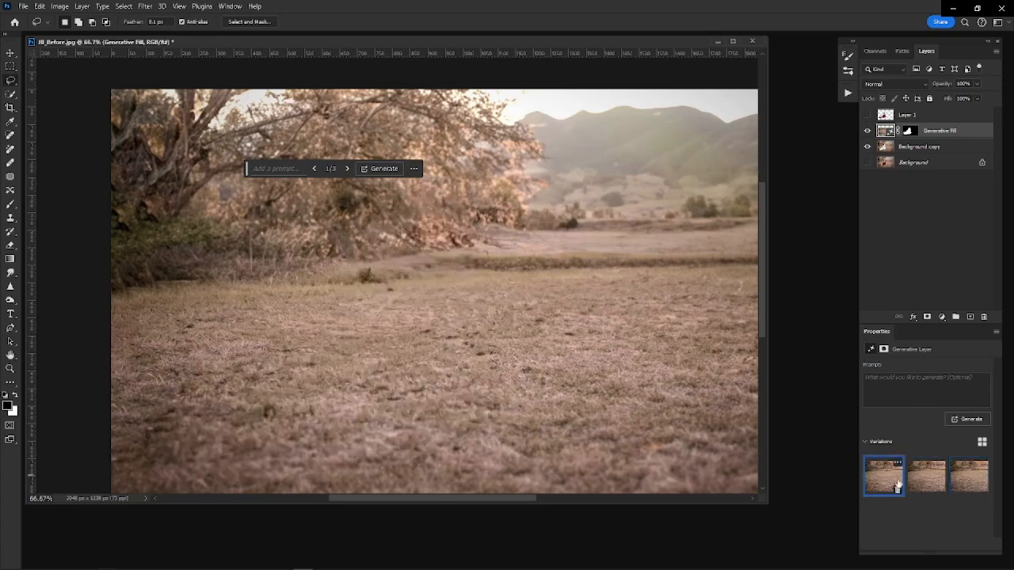
left_click(971, 481)
left_click(885, 478)
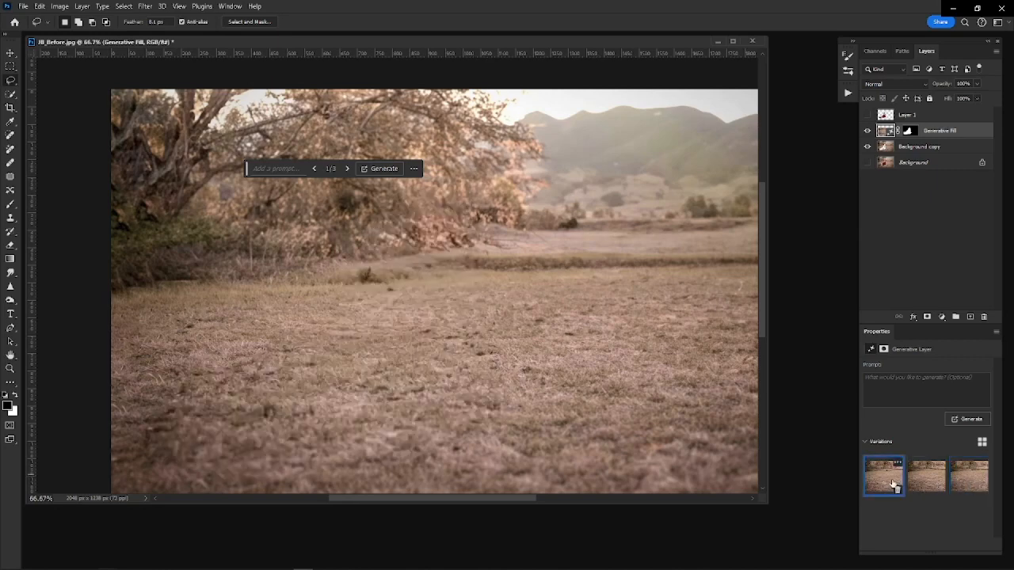
left_click(968, 478)
left_click(885, 477)
Merge the Generative Fill layer with the Background copy and make Layer 1 and the original Background visible again
left_click(936, 149, "shift")
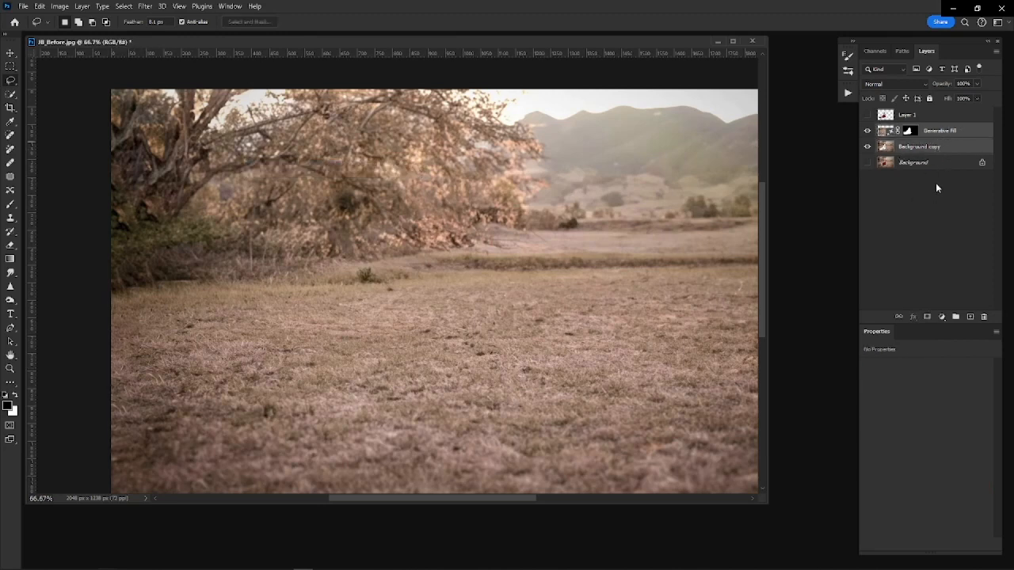
key("ctrl+e")
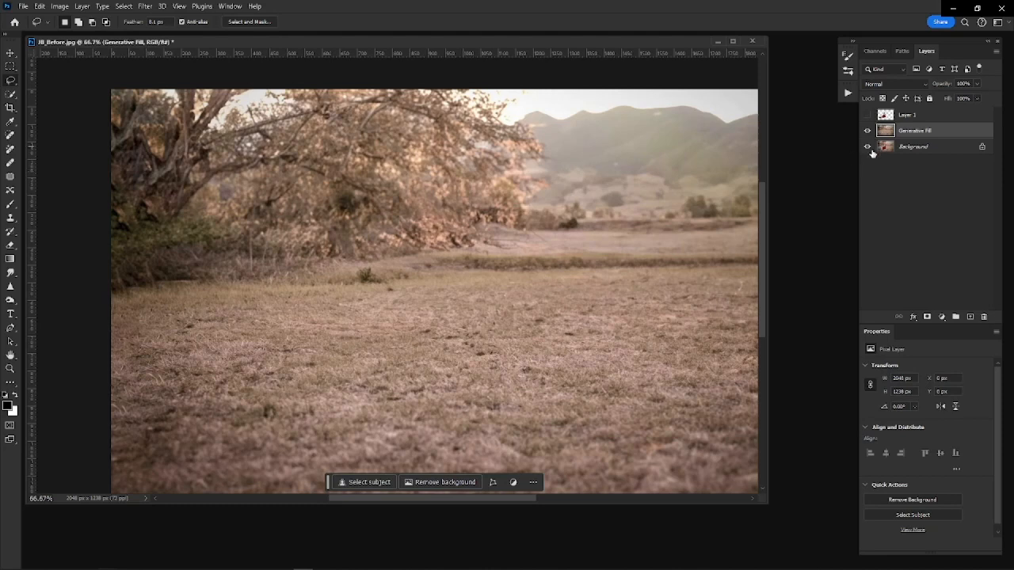
left_click(867, 116)
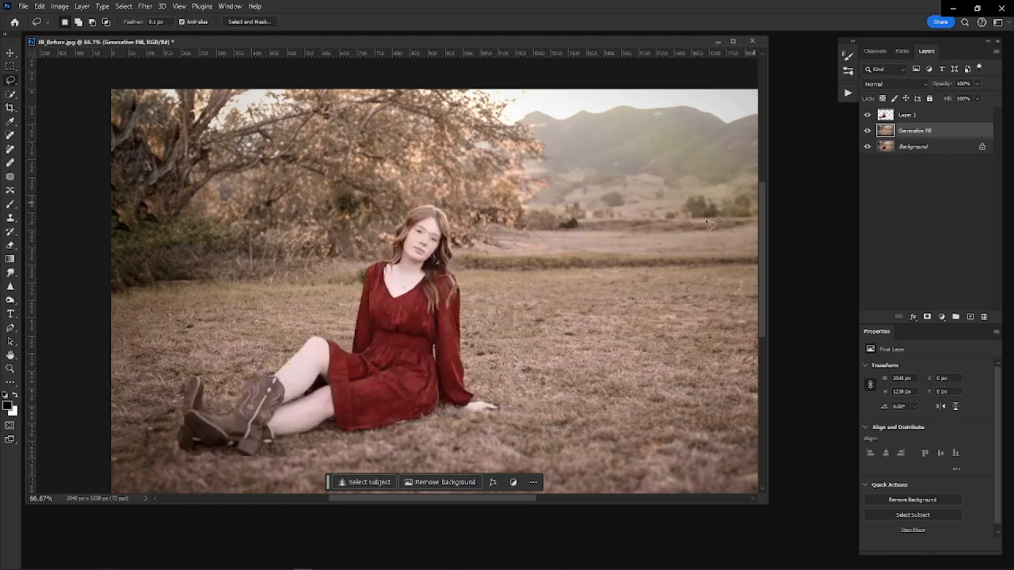
Move the woman on Layer 1 across to the right side of the meadow
key("v")
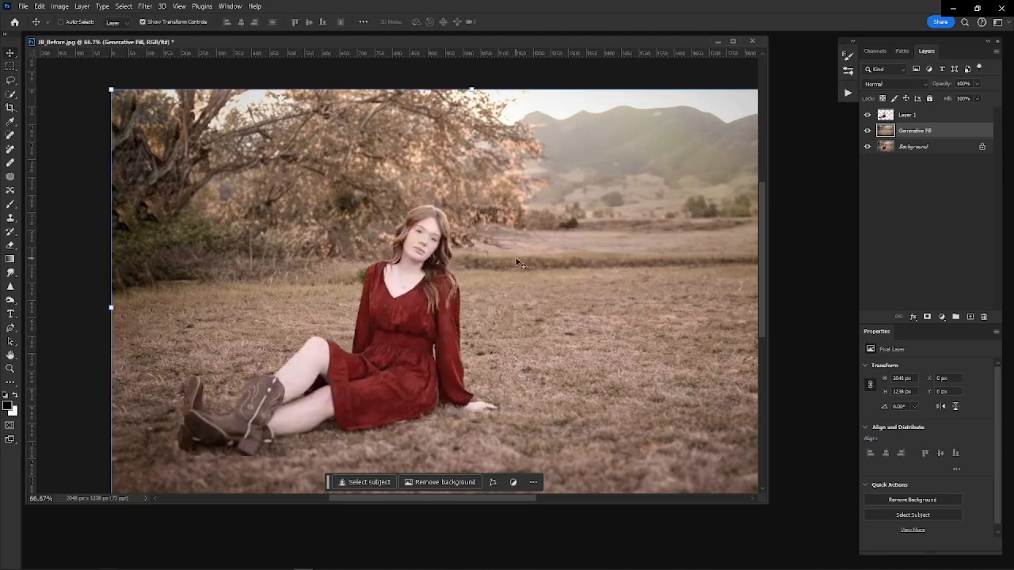
left_click(882, 118)
left_click_drag(400, 285, 606, 270)
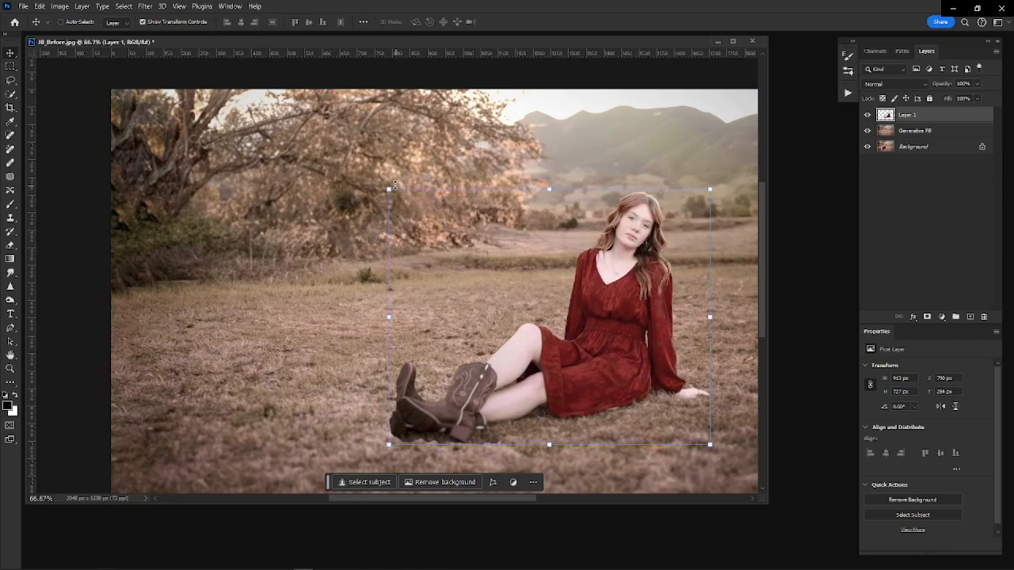
Scale the woman proportionally to about 112%, fine-tune her position toward the photo's right side, and apply the transform
left_click_drag(388, 188, 339, 171)
key("ctrl+z")
left_click_drag(559, 244, 587, 274)
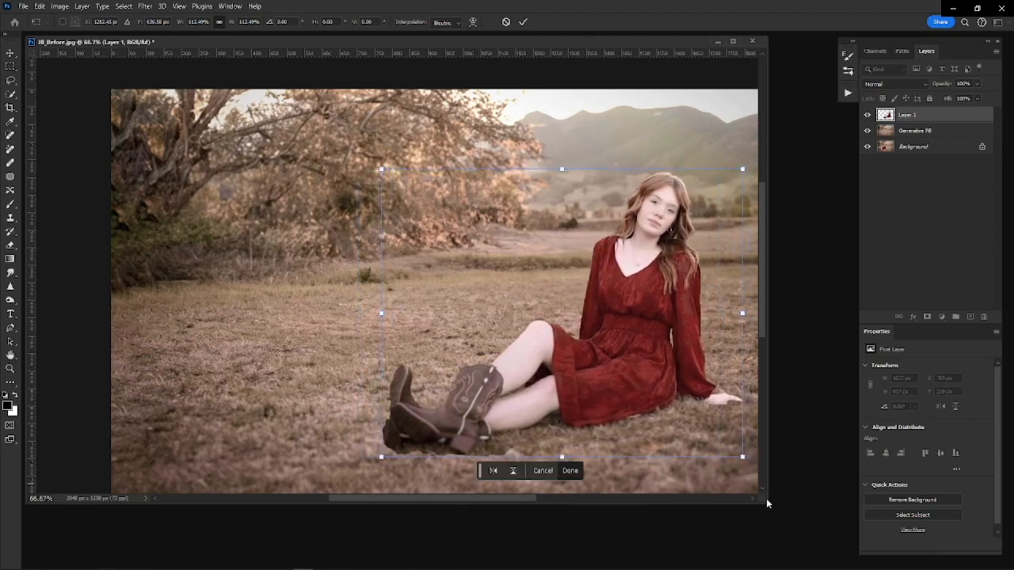
left_click_drag(763, 502, 816, 537)
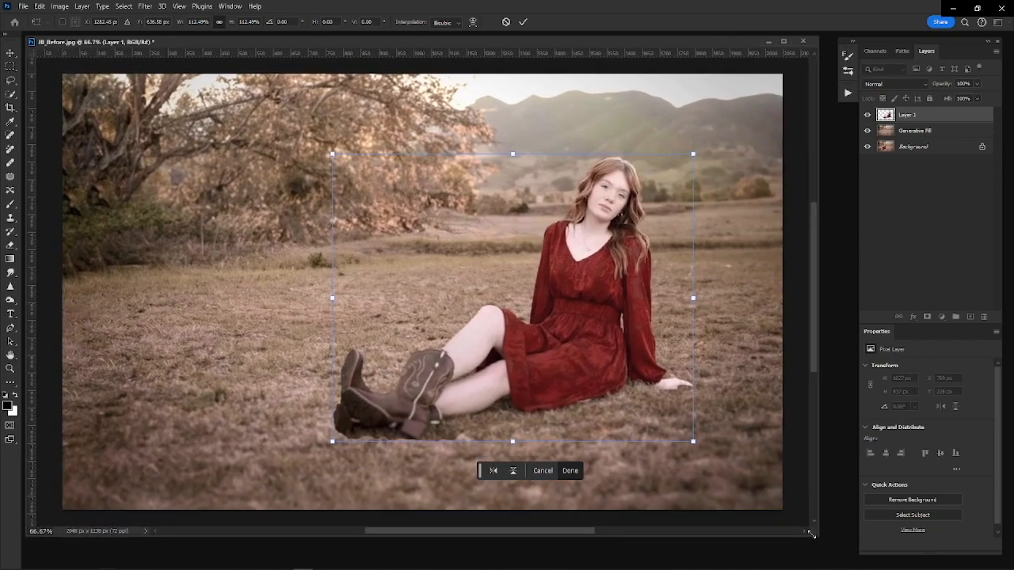
left_click_drag(609, 282, 633, 282)
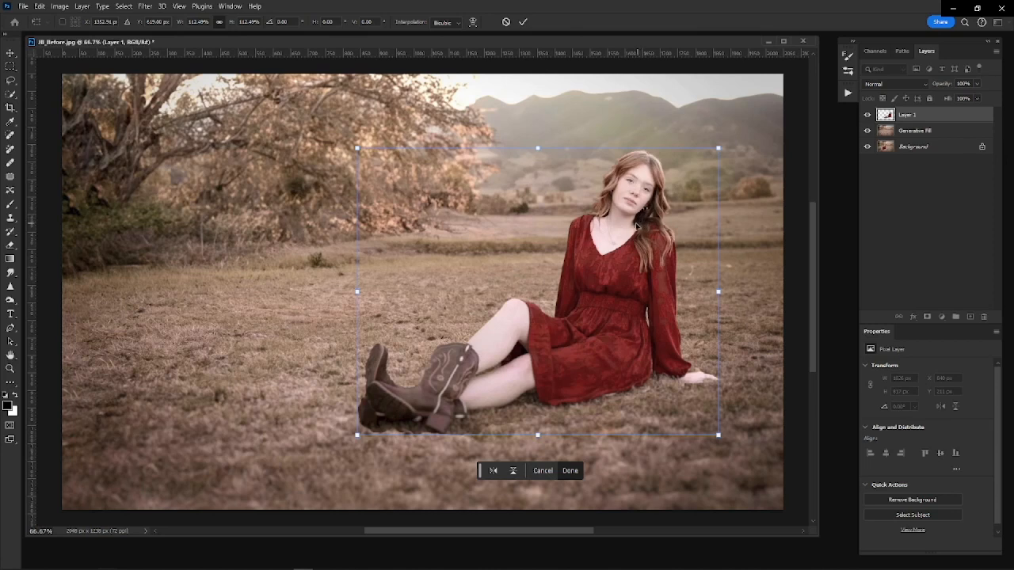
left_click_drag(629, 224, 629, 221)
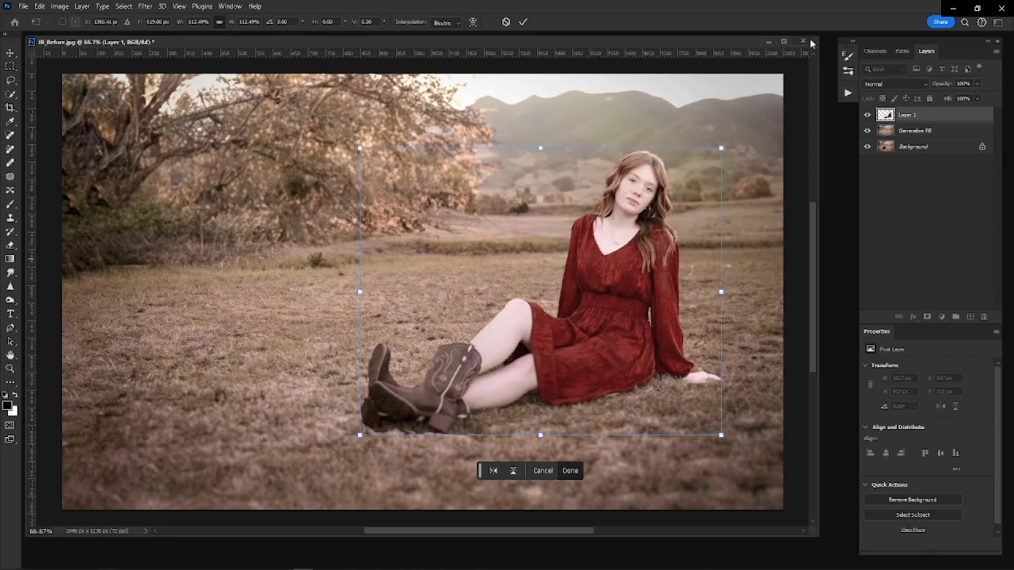
key("Return")
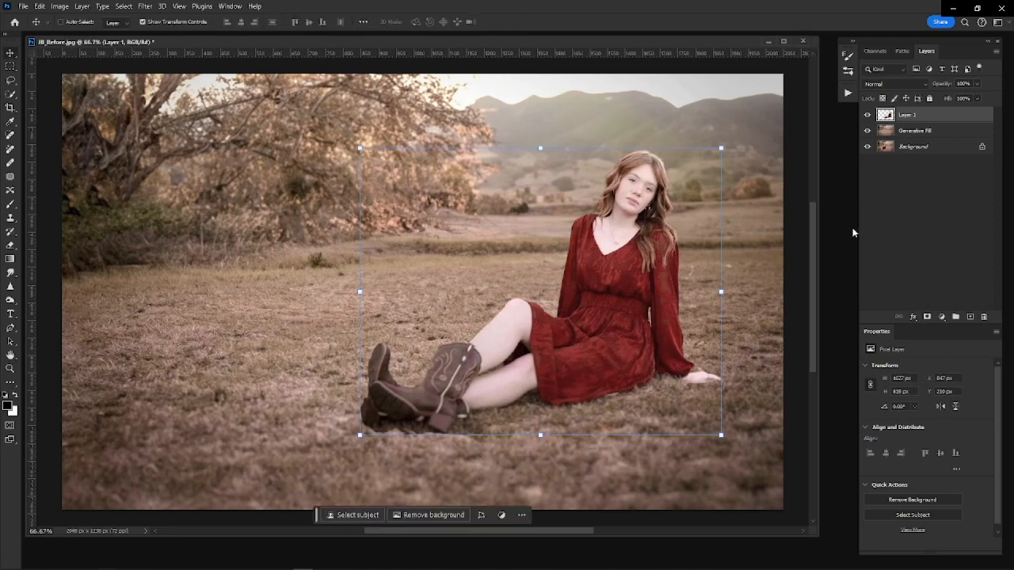
Add a layer mask to Layer 1 and set up a soft Brush with 0% hardness and reduced opacity
left_click(927, 317)
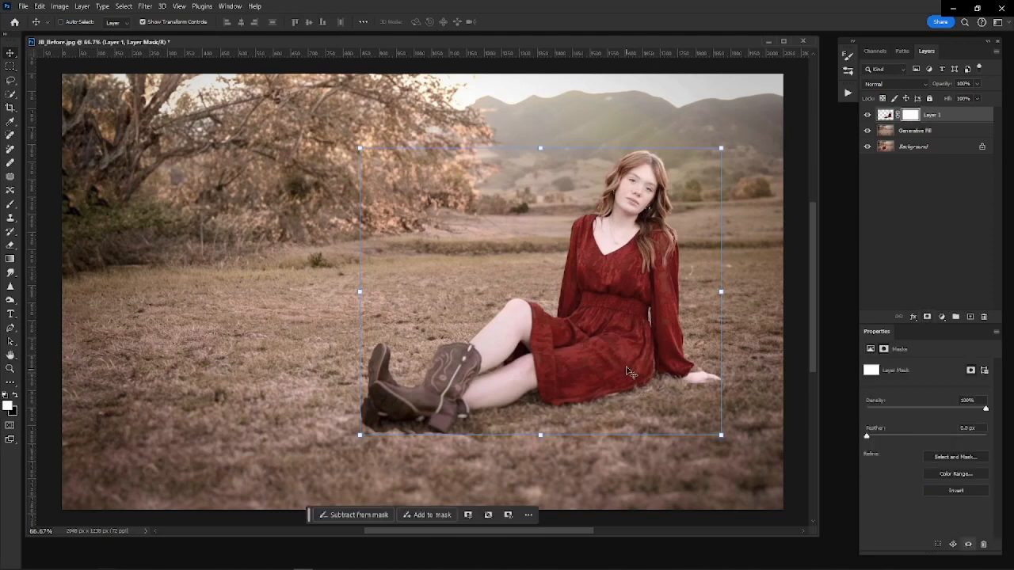
key("b")
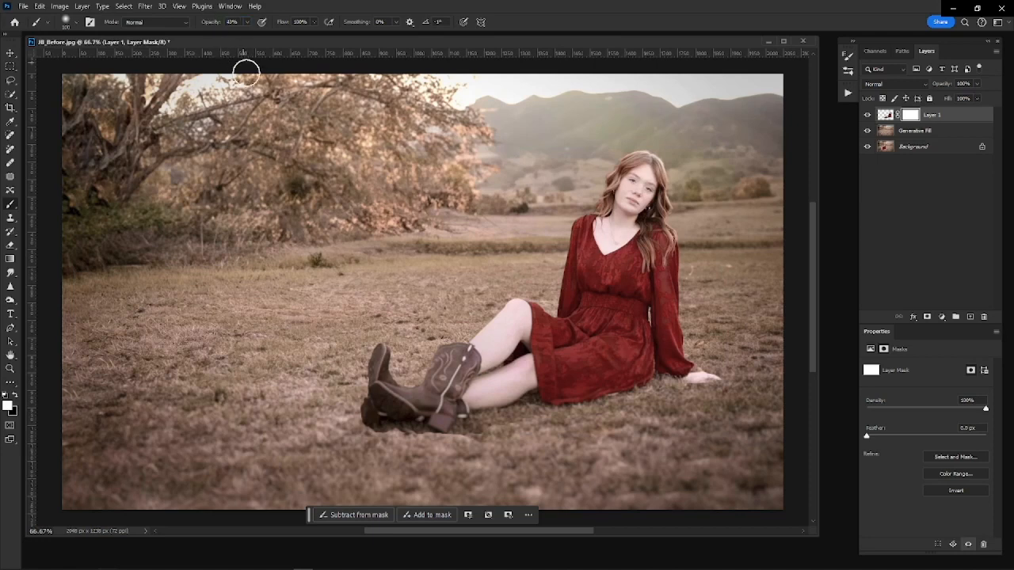
right_click(428, 236)
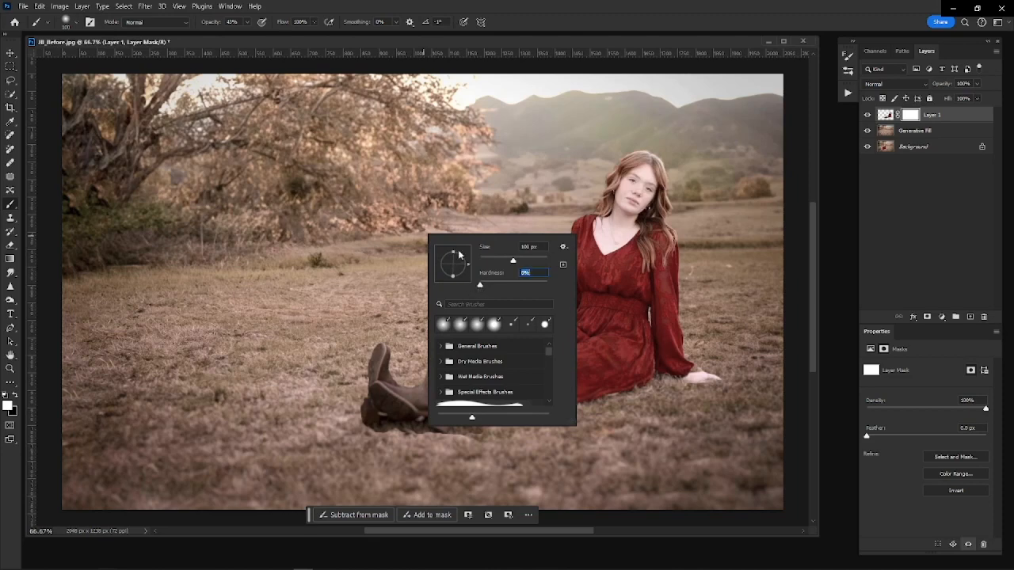
left_click(509, 36)
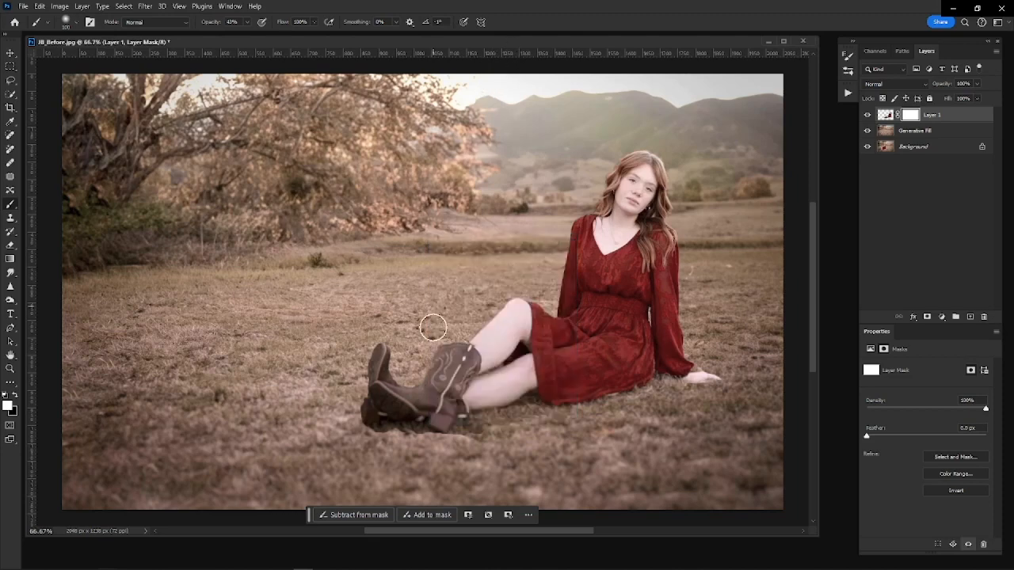
Paint black on Layer 1's mask with a smaller brush to blend the dark grass edge around the leftmost boot
key("ctrl+1")
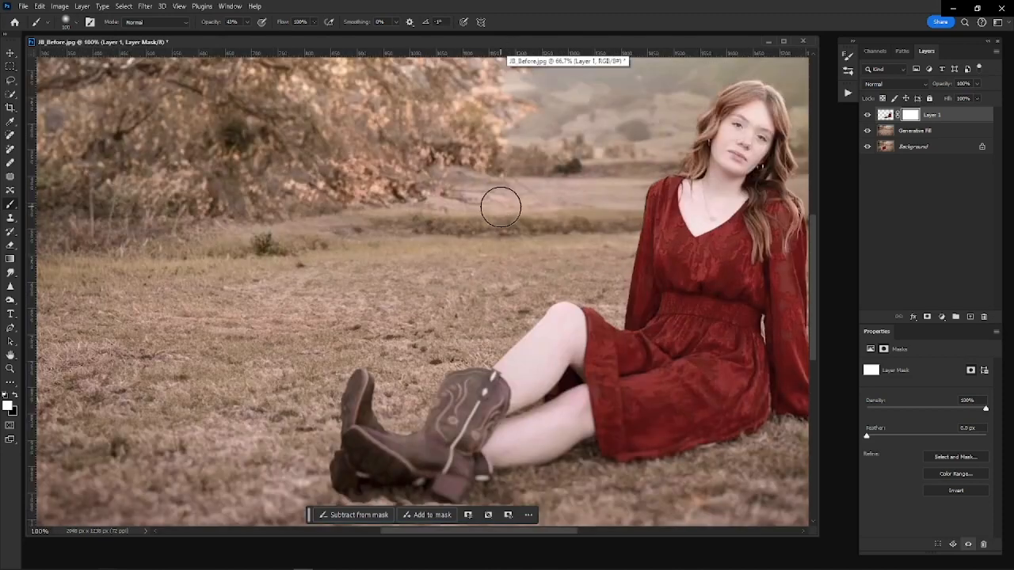
left_click_drag(548, 339, 332, 238)
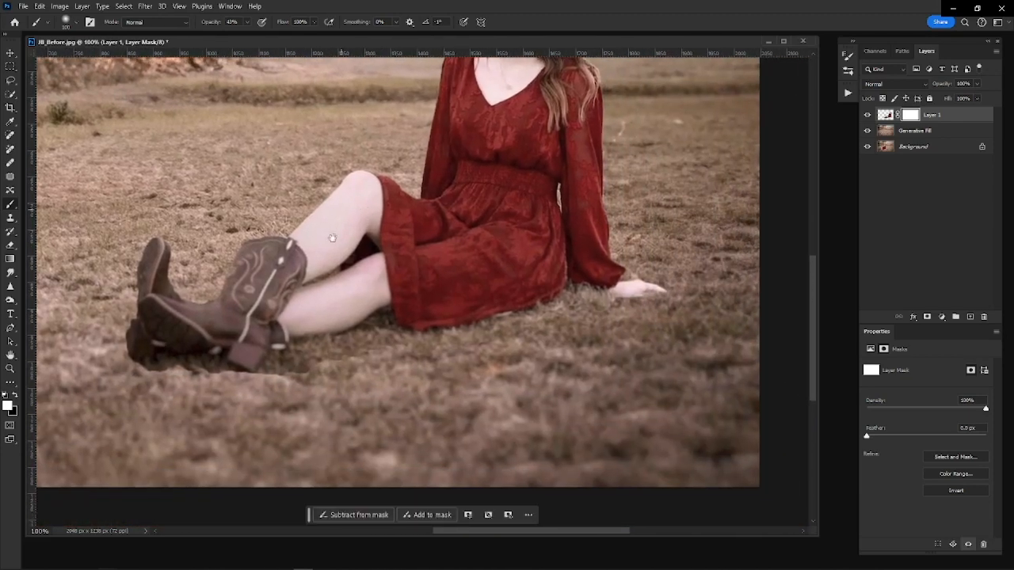
key("ctrl+plus")
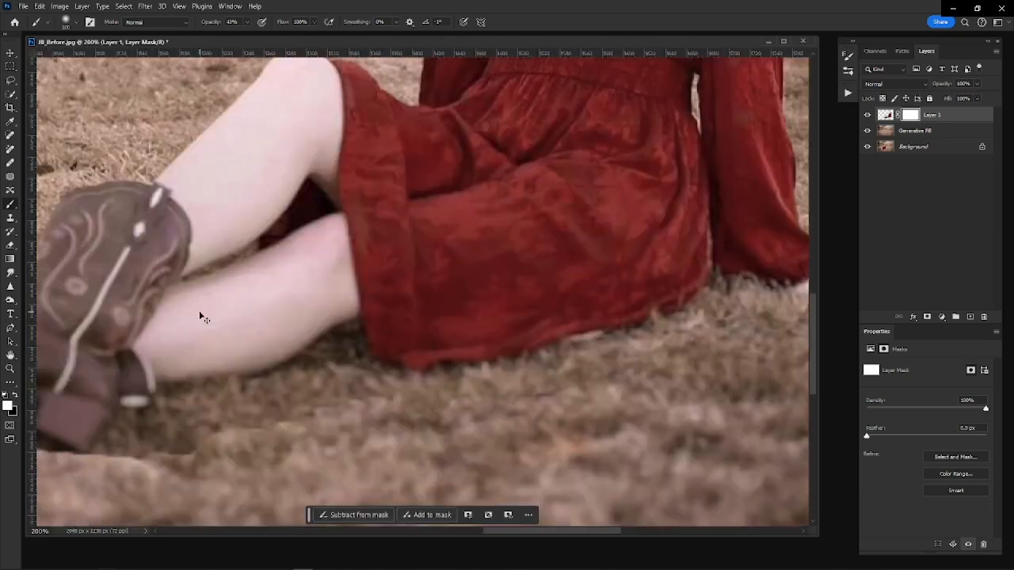
left_click_drag(251, 382, 491, 262)
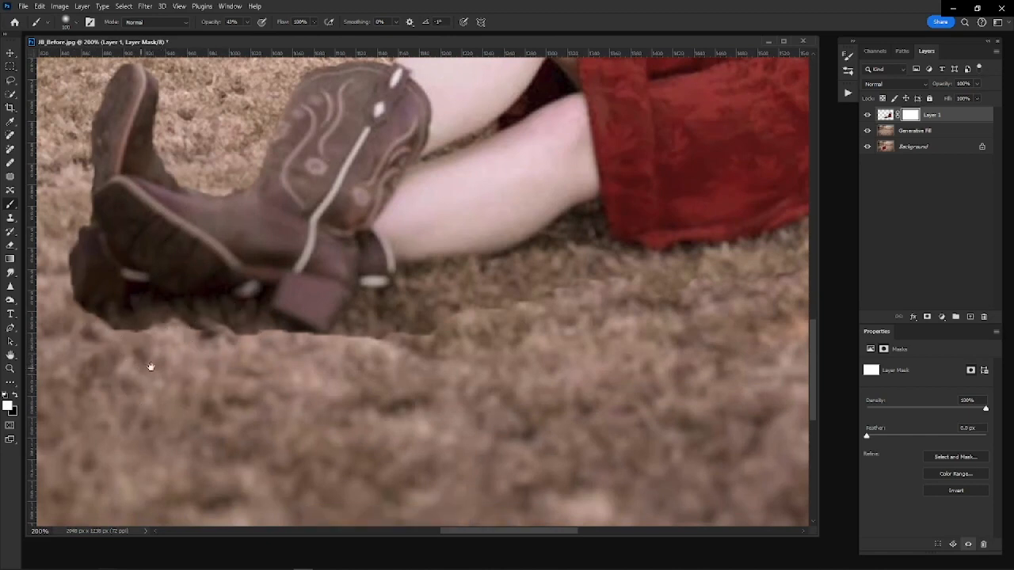
left_click_drag(150, 365, 268, 371)
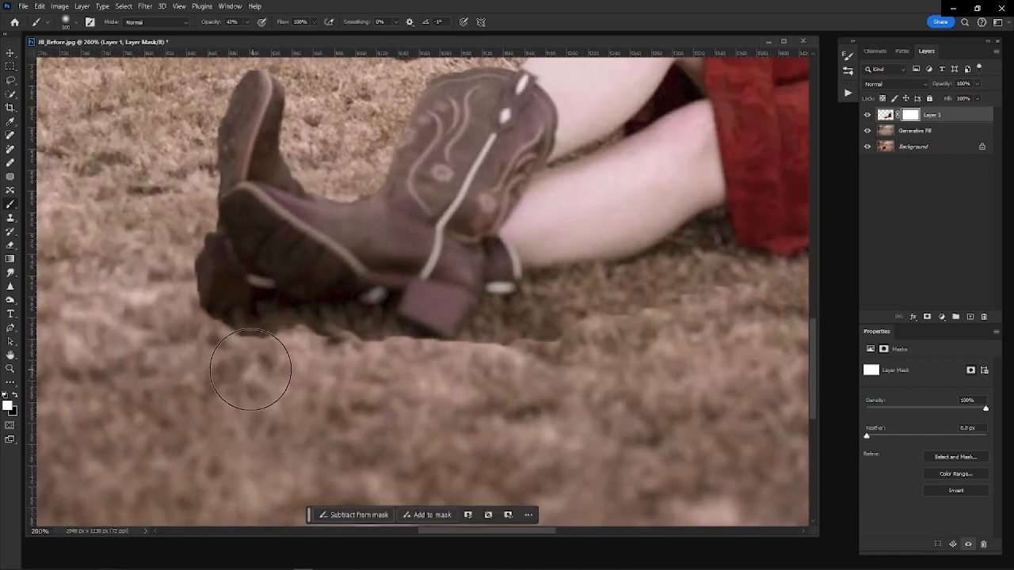
key("x")
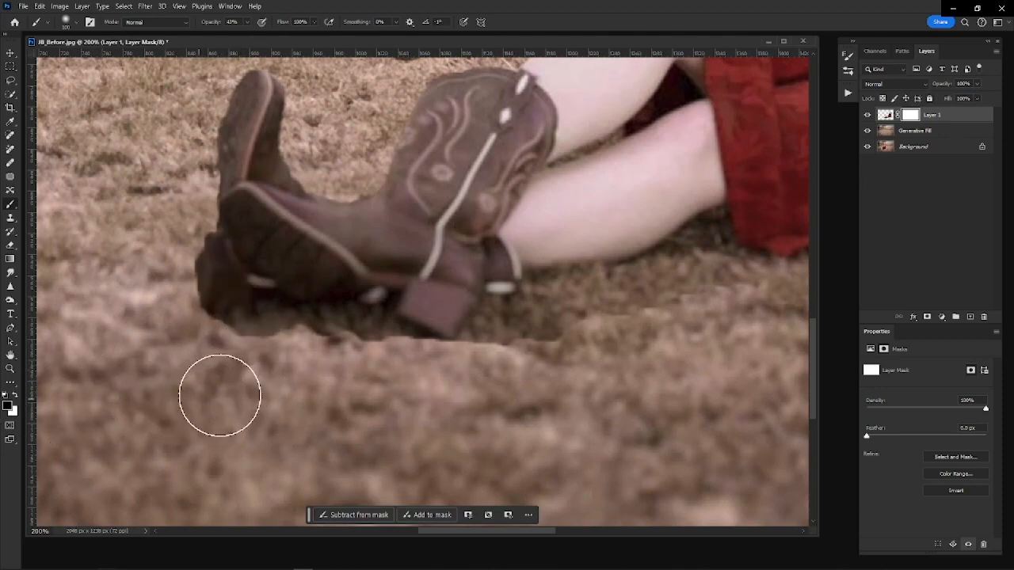
key("bracketleft")
key("bracketleft")
key("bracketleft")
key("bracketleft")
key("bracketleft")
key("bracketleft")
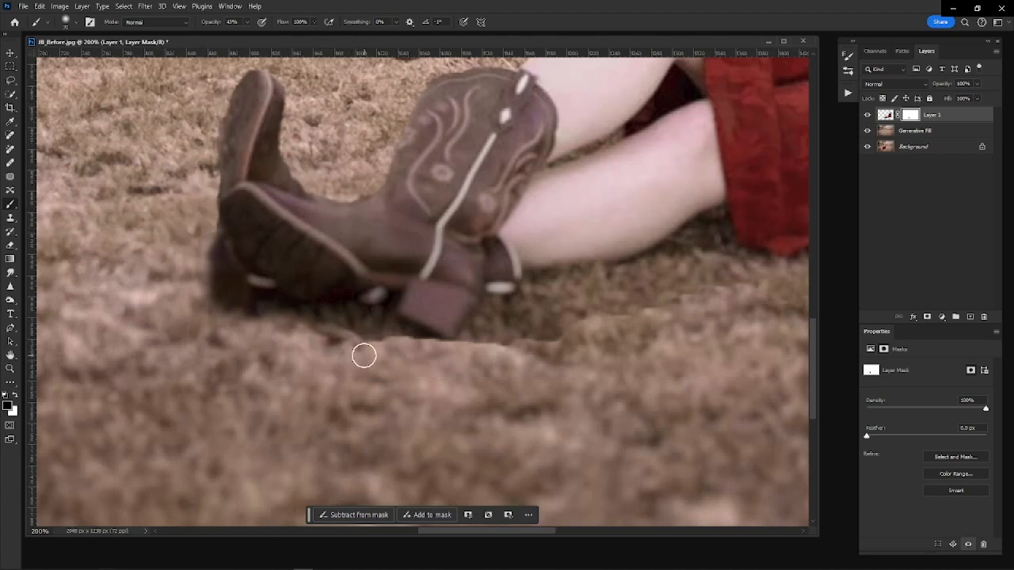
Paint out the hard cutout edge in the grass beneath the boots and heel on Layer 1's mask, enlarging the brush gradually
key("bracketright")
key("bracketright")
mouse_move(324, 343)
left_mouse_down()
mouse_move(356, 351)
mouse_move(315, 335)
mouse_move(416, 356)
left_mouse_up()
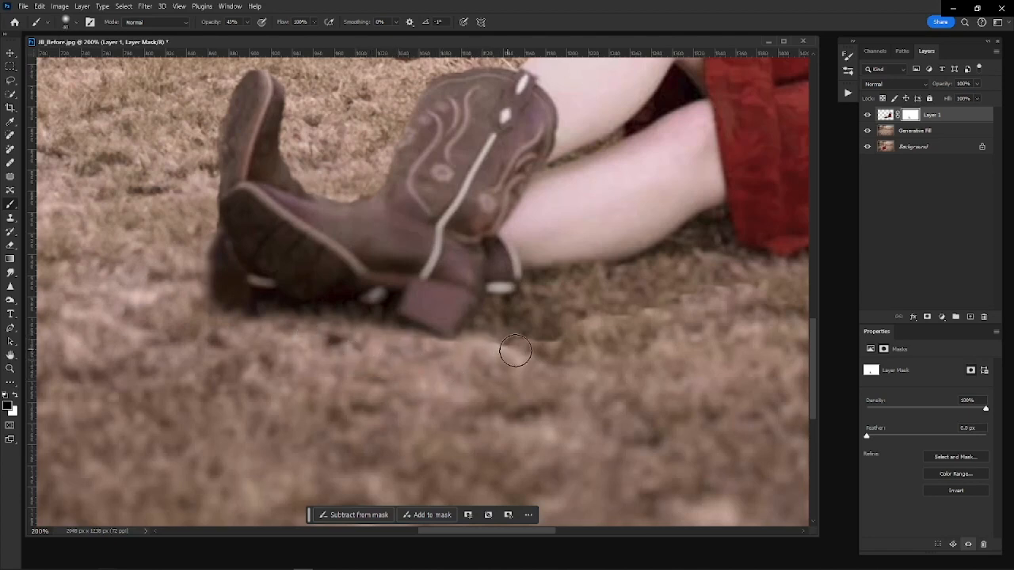
key("bracketright")
key("bracketright")
key("bracketright")
mouse_move(501, 373)
left_mouse_down()
mouse_move(508, 349)
mouse_move(505, 361)
mouse_move(546, 380)
mouse_move(550, 359)
mouse_move(523, 376)
mouse_move(546, 386)
mouse_move(535, 354)
mouse_move(523, 390)
mouse_move(512, 377)
mouse_move(578, 378)
left_mouse_up()
key("bracketright")
key("bracketright")
Paint out the remaining hard cutout edge in the grass below the leg, dress and hand on Layer 1's mask
mouse_move(711, 359)
left_mouse_down()
mouse_move(393, 385)
mouse_move(400, 412)
left_mouse_up()
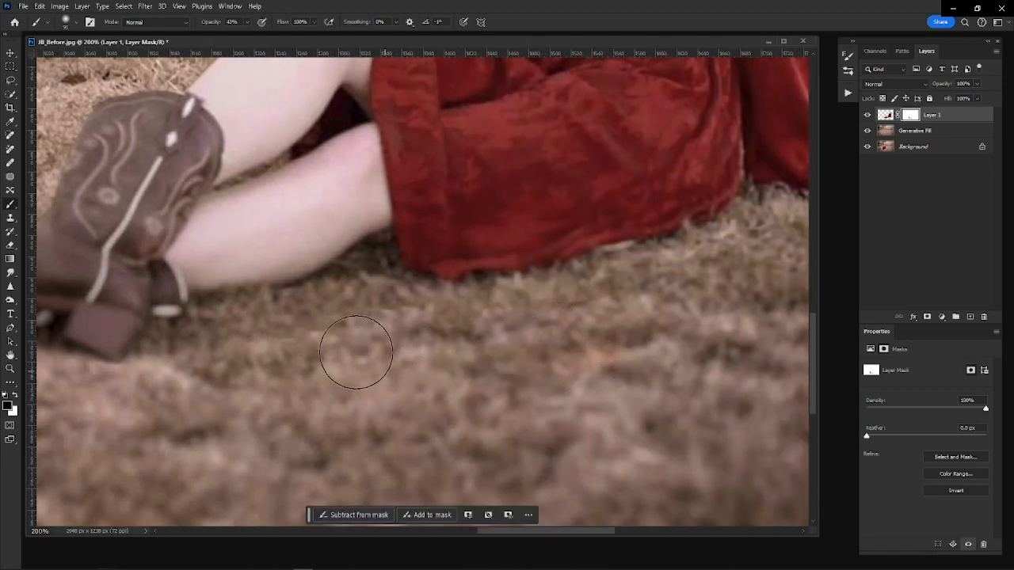
mouse_move(706, 317)
left_mouse_down()
mouse_move(502, 370)
mouse_move(362, 388)
left_mouse_up()
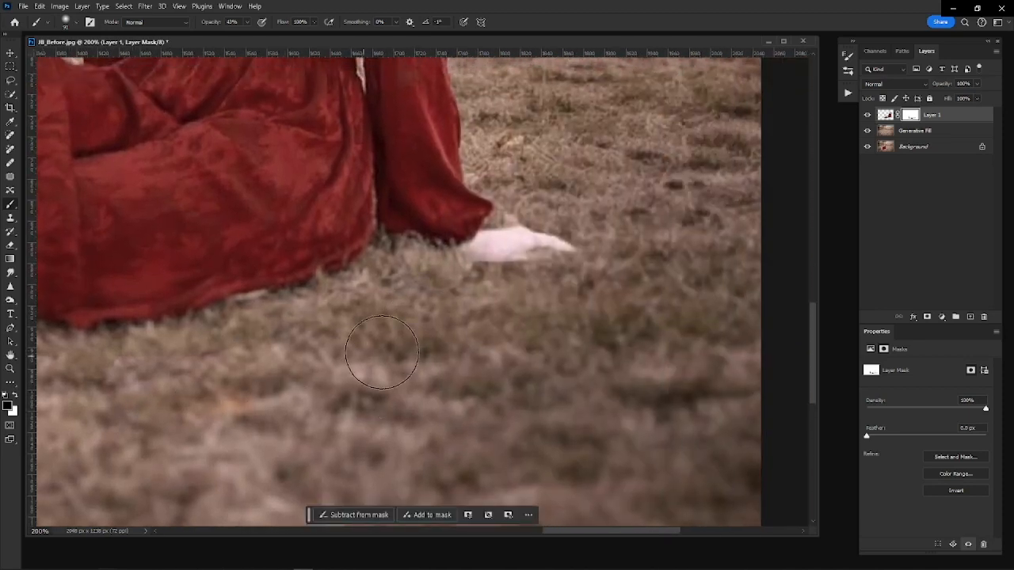
left_click_drag(230, 407, 499, 351)
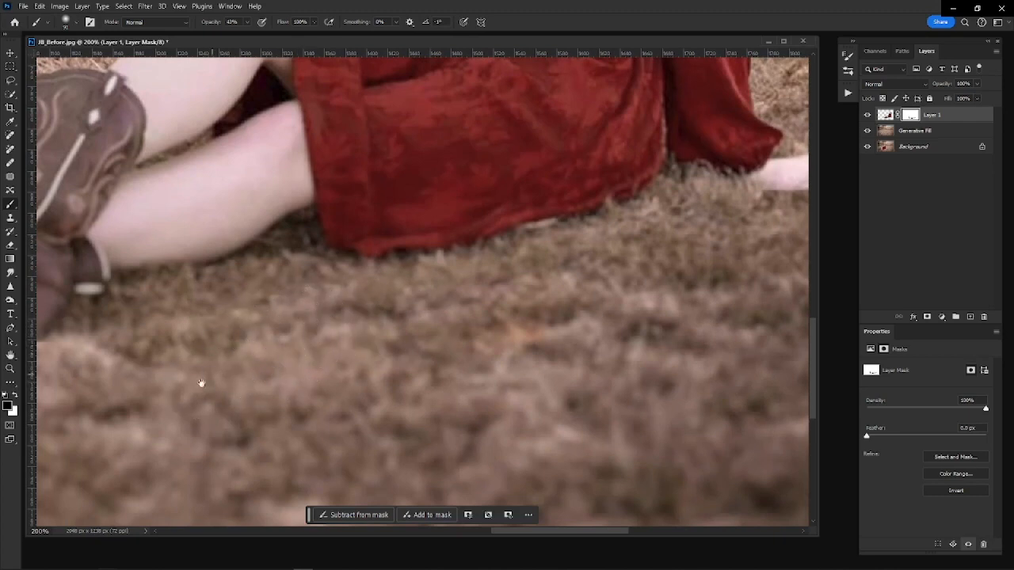
left_click_drag(198, 385, 367, 333)
left_click_drag(225, 377, 430, 338)
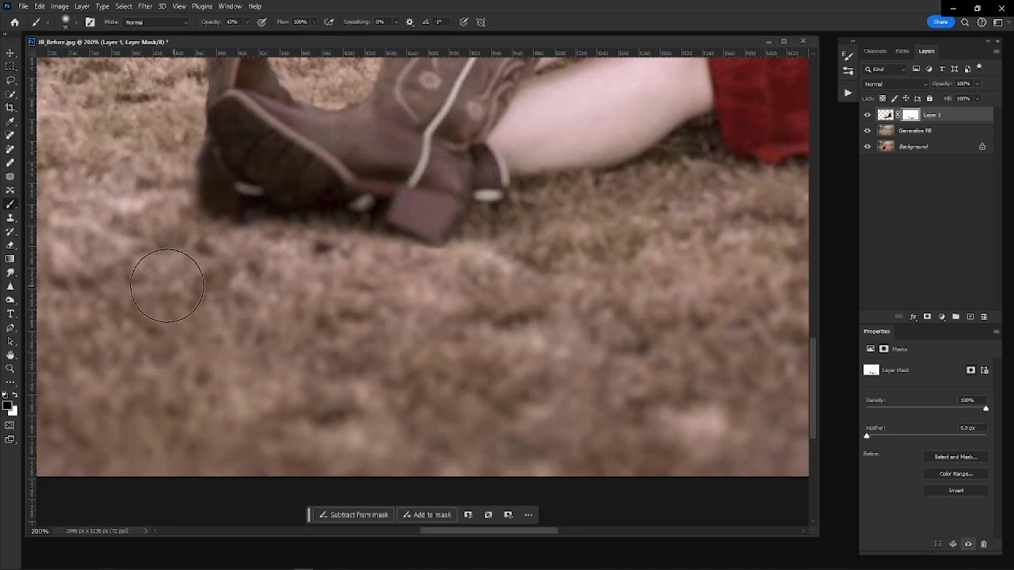
scroll(158, 400, "up", 3)
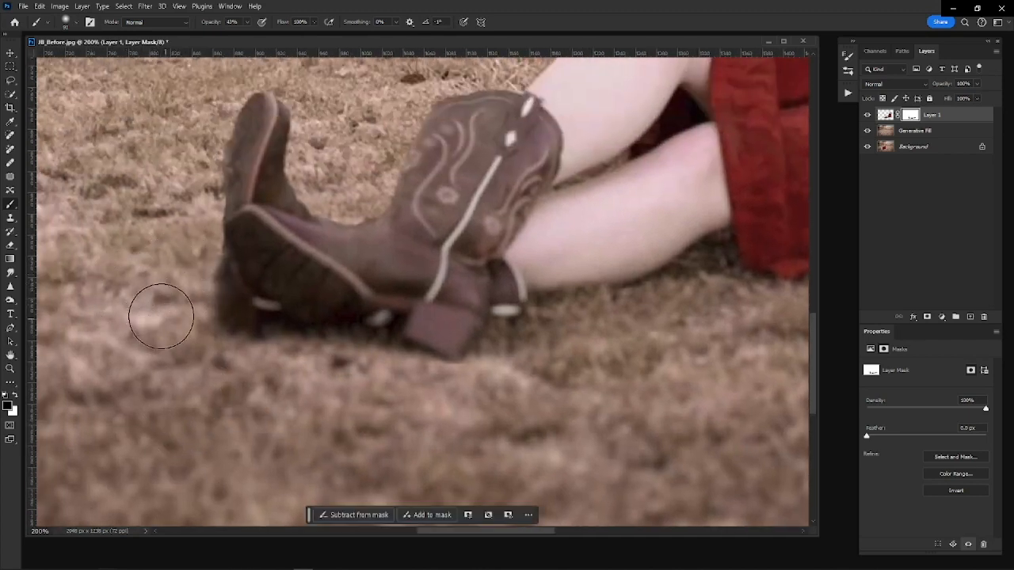
Blend the grass along the outer side of the leftmost boot on Layer 1's mask with progressively smaller brush sizes
key("bracketleft")
key("bracketleft")
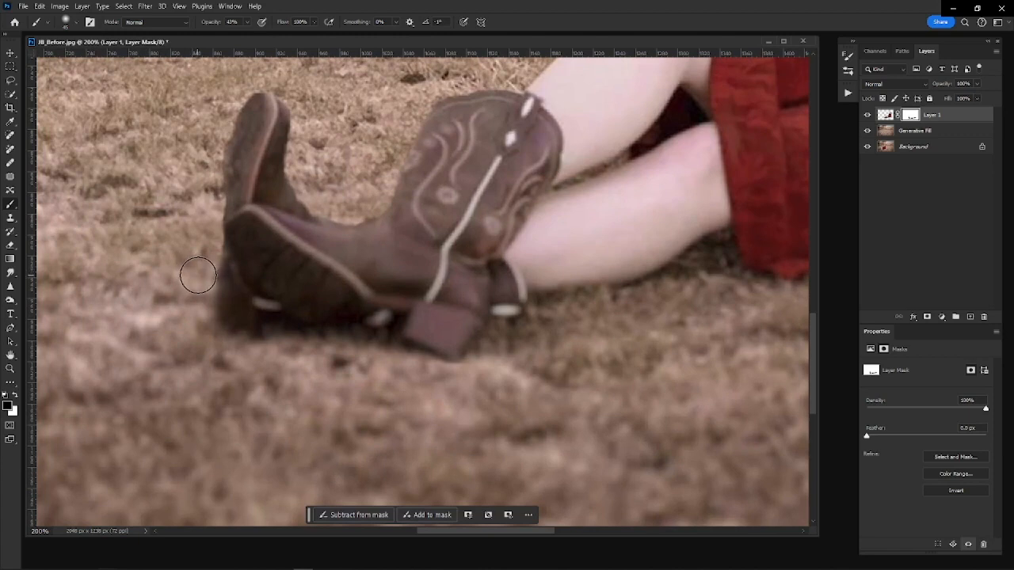
scroll(145, 296, "up", 2)
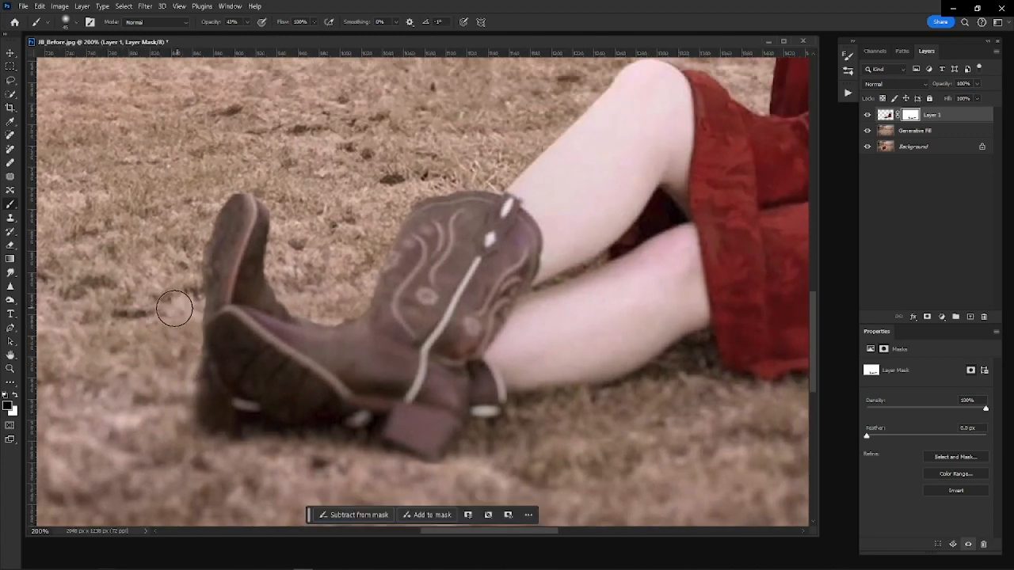
key("bracketleft")
key("bracketleft")
key("bracketleft")
key("bracketleft")
Examine the blended composite at reduced magnification, checking the woman's edges and her placement in the meadow
key("ctrl+minus")
key("ctrl+minus")
key("ctrl+minus")
key("ctrl+minus")
key("ctrl+plus")
key("ctrl+plus")
key("ctrl+plus")
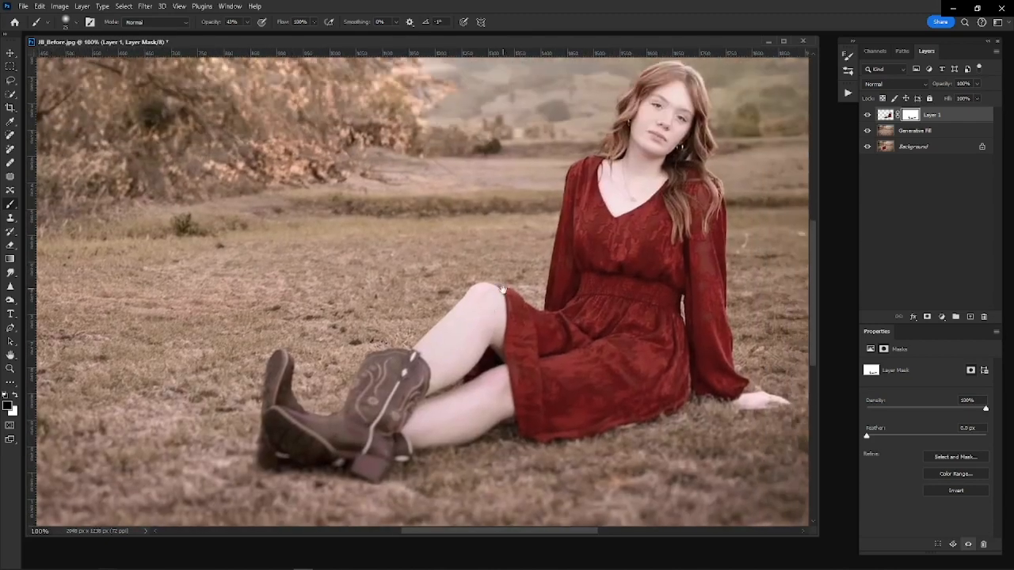
left_click_drag(557, 182, 503, 288)
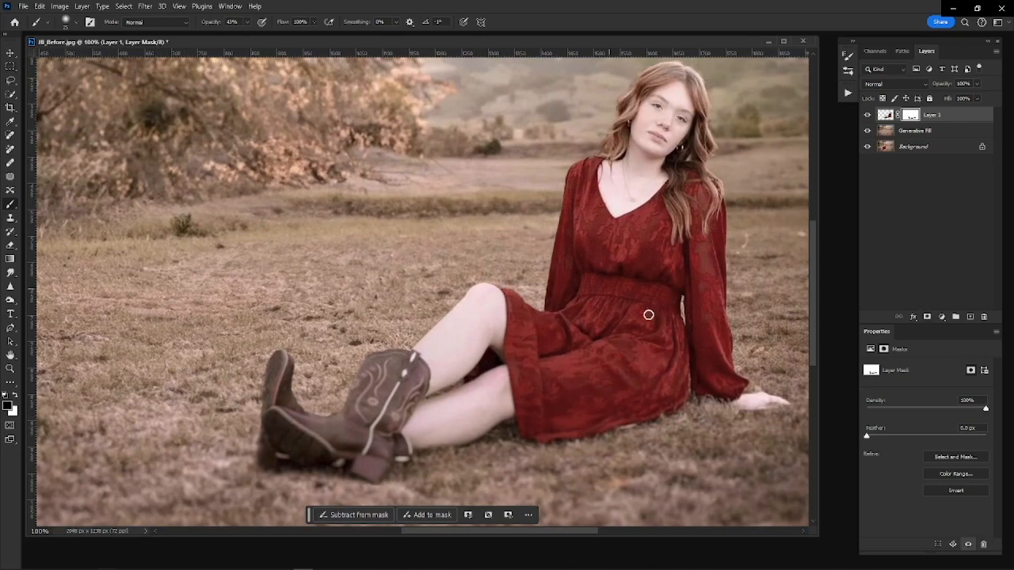
left_click_drag(537, 253, 516, 303)
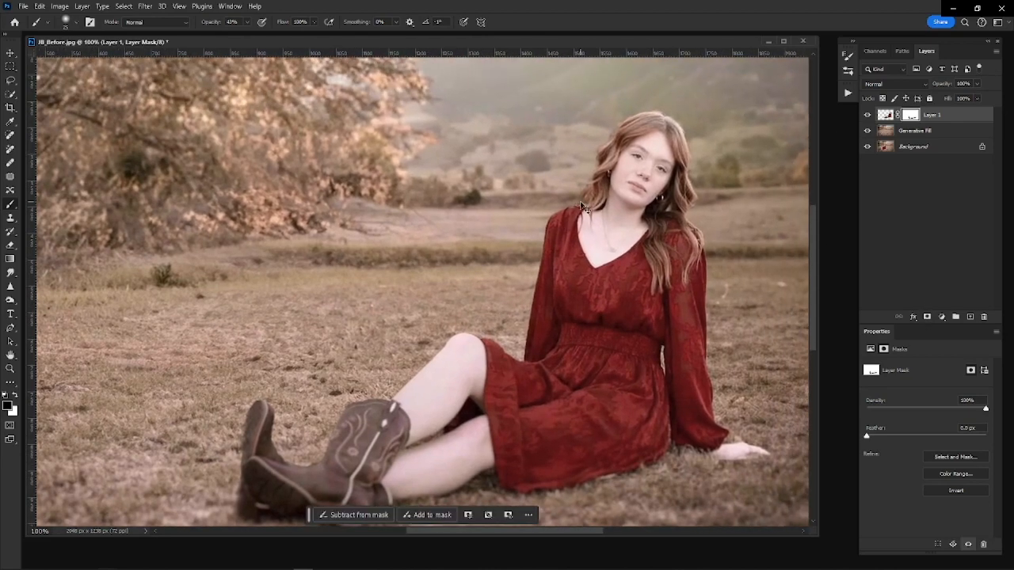
key("ctrl+minus")
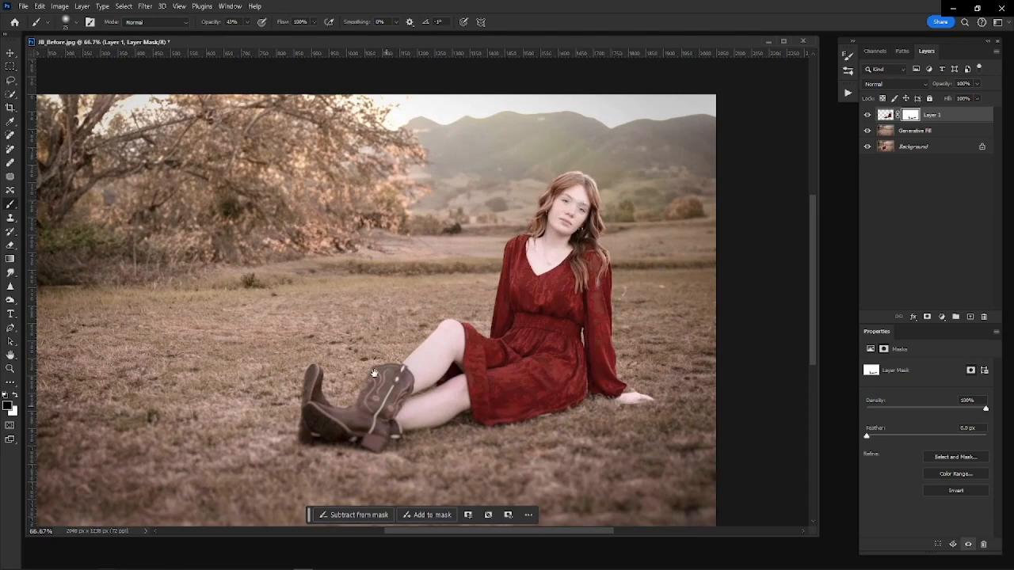
left_click_drag(374, 372, 442, 323)
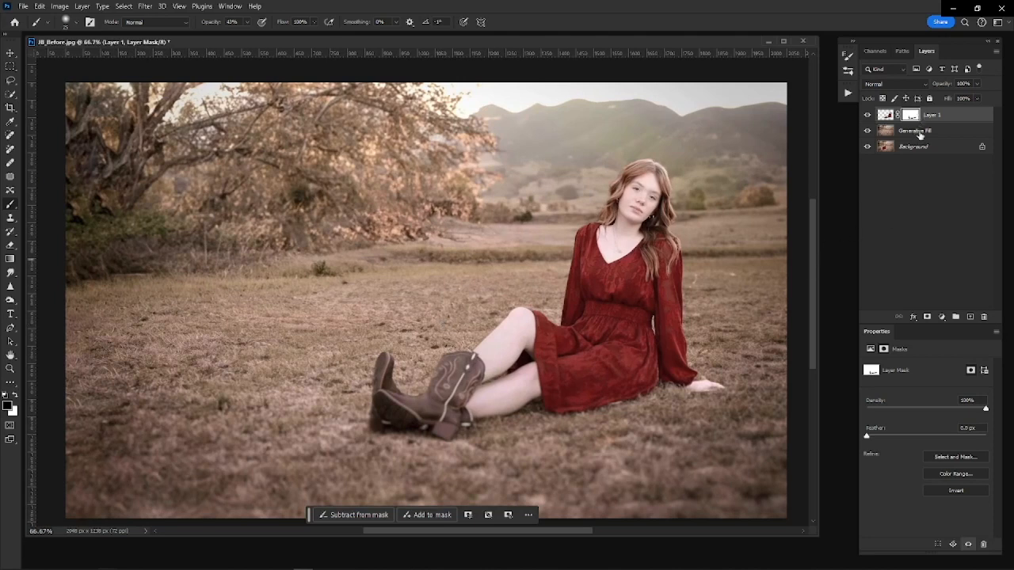
Merge Layer 1 and the Generative Fill layer into a single layer
left_click(920, 134)
left_click(941, 117, "shift")
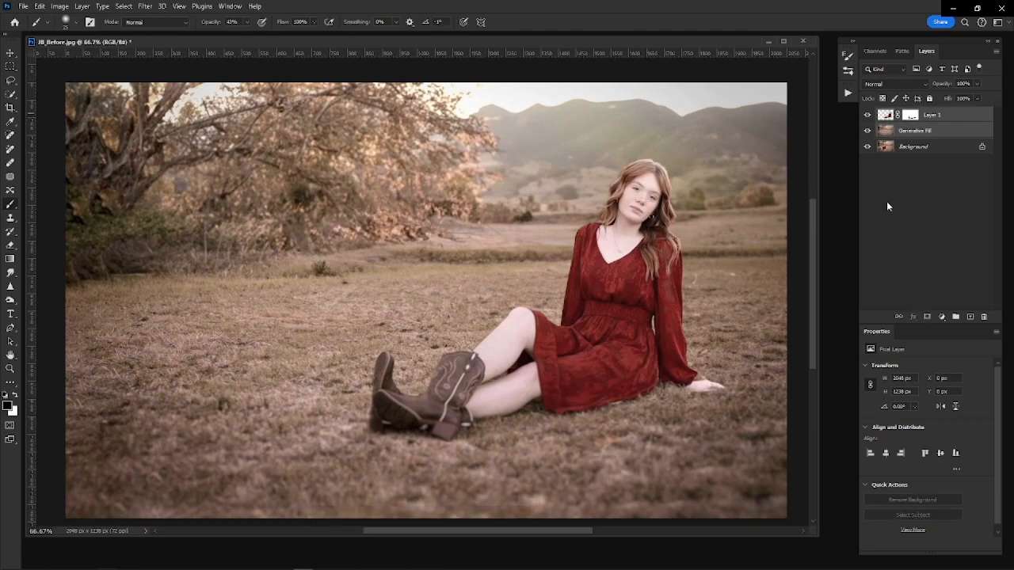
key("ctrl+e")
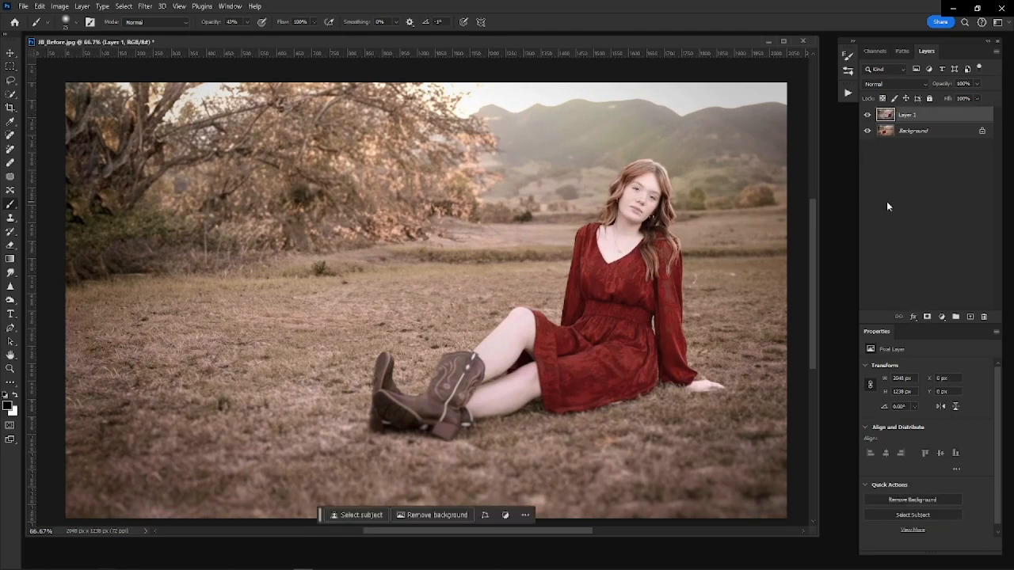
Compare the photo before and after the repositioning by repeatedly hiding and showing the merged Layer 1
left_click(867, 116)
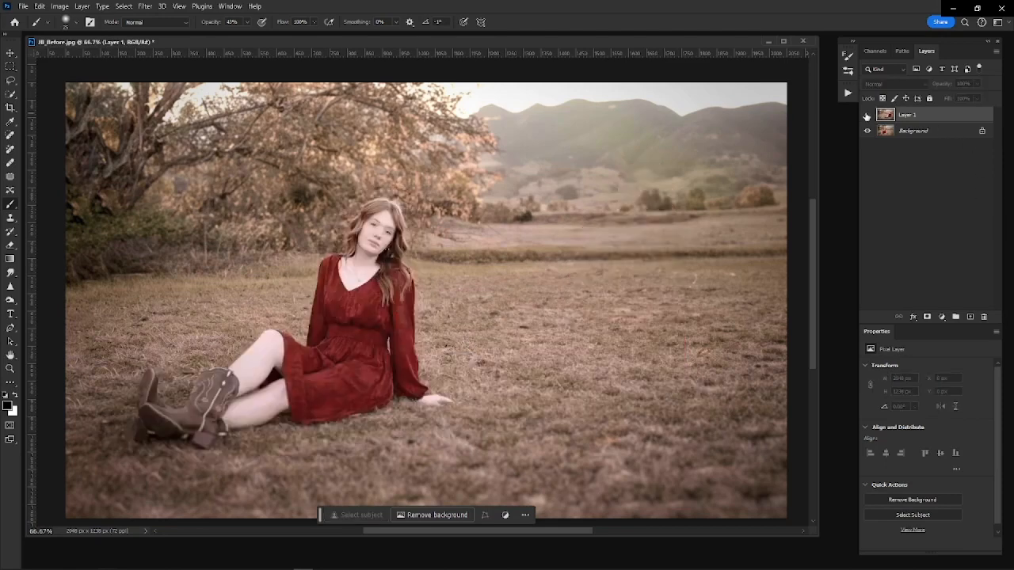
left_click(867, 115)
left_click(867, 116)
left_click(867, 115)
left_click(866, 115)
left_click(867, 115)
left_click(866, 116)
left_click(867, 116)
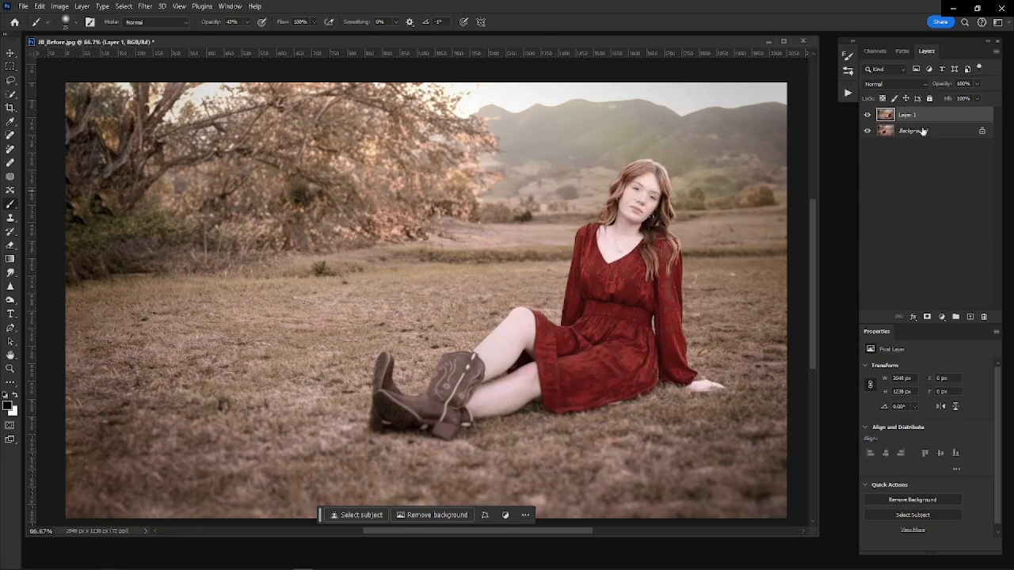
Merge all visible layers into the Background
left_click(923, 131)
key("ctrl+shift+e")
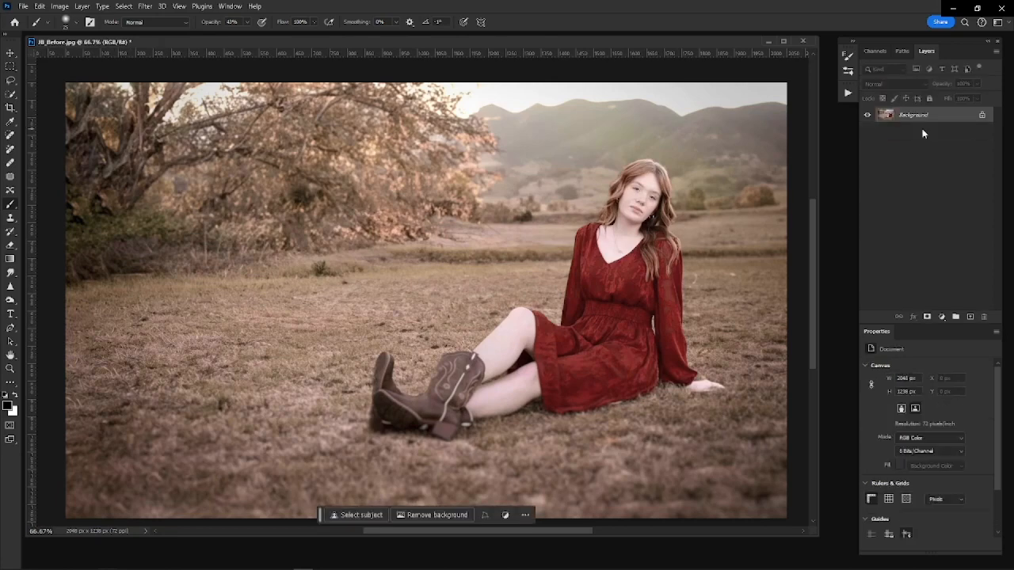
Play the Is This Just Fantasy (Subtle Warmth) action from the One-Click Color Base section of the Bohemian Rhapsody collection
left_click(847, 93)
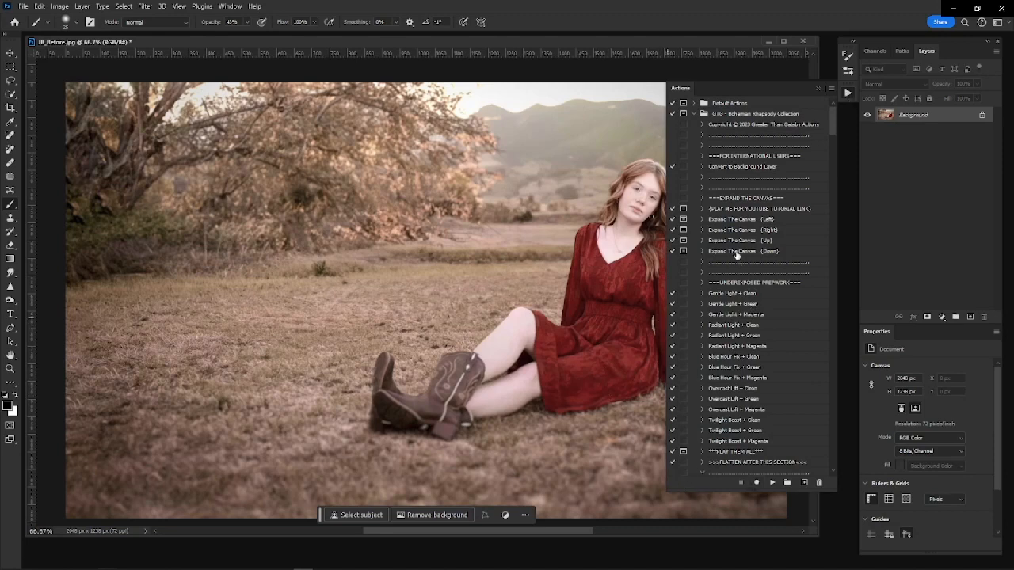
scroll(723, 336, "down", 5)
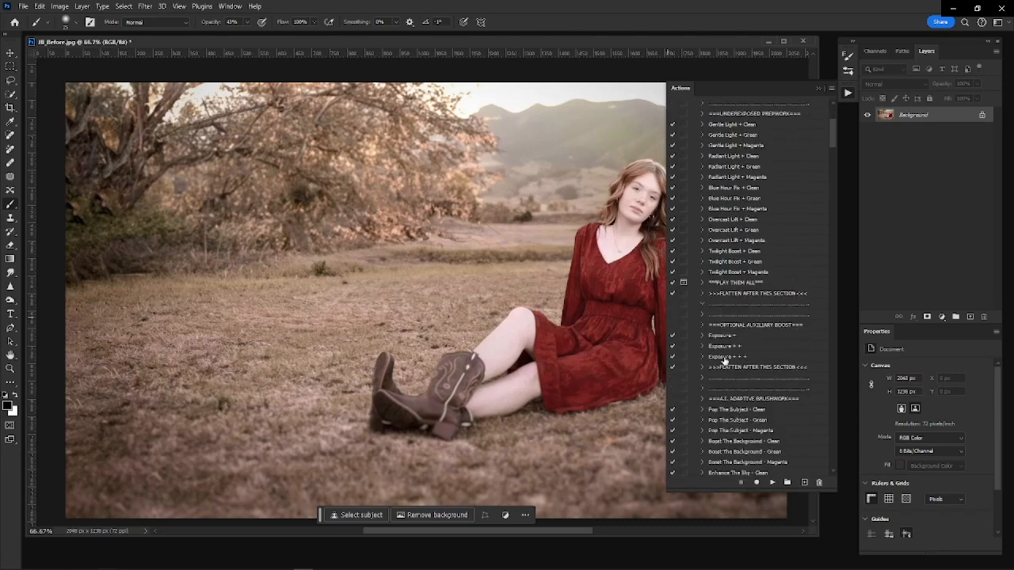
scroll(723, 361, "down", 3)
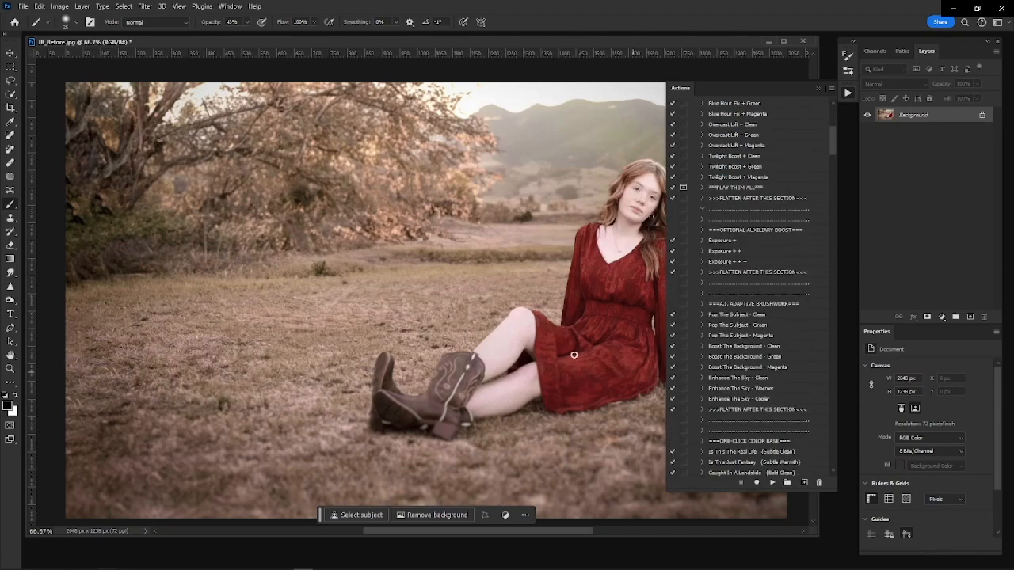
scroll(742, 400, "down", 3)
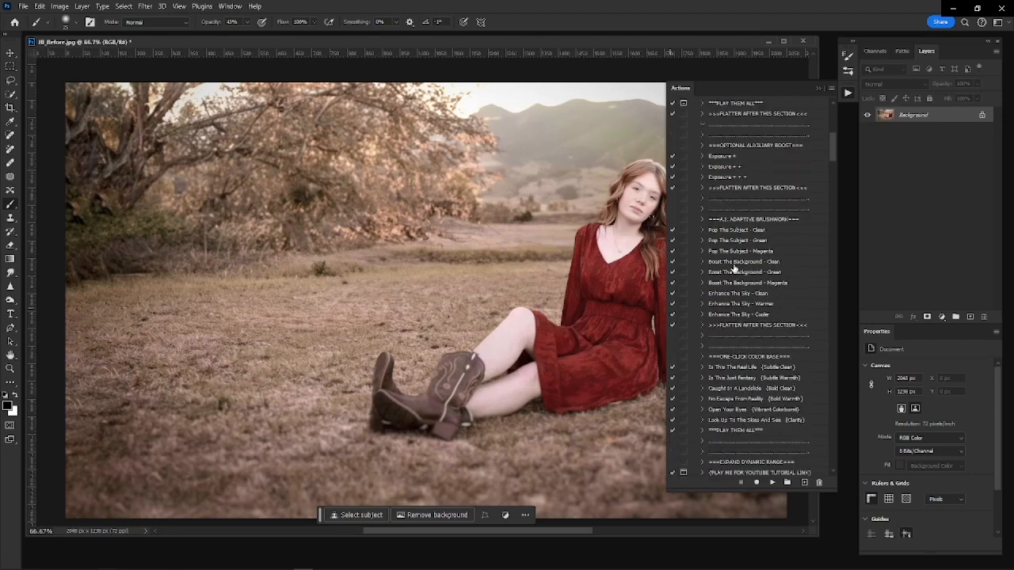
scroll(735, 270, "down", 2)
scroll(730, 320, "down", 2)
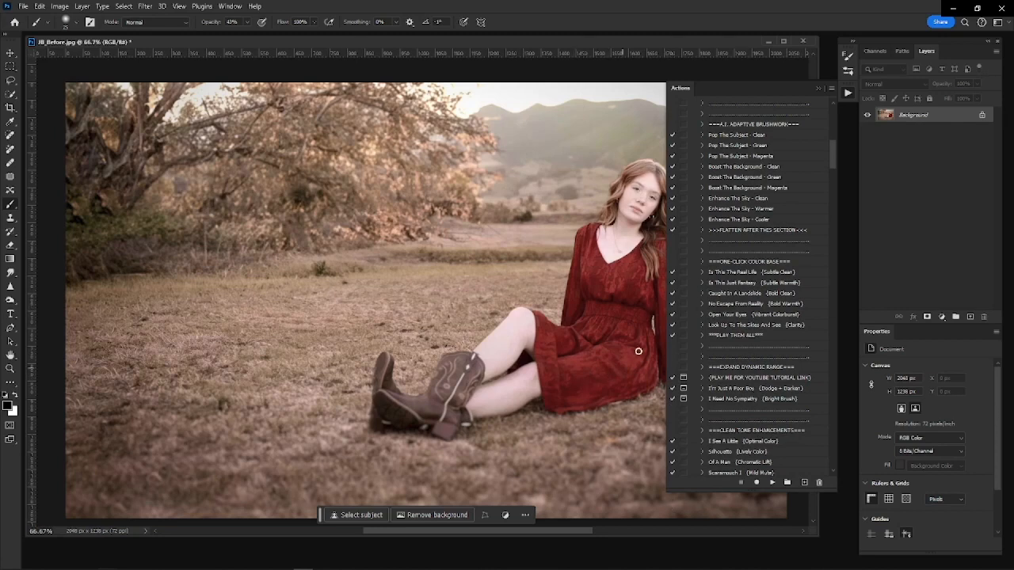
left_click(745, 283)
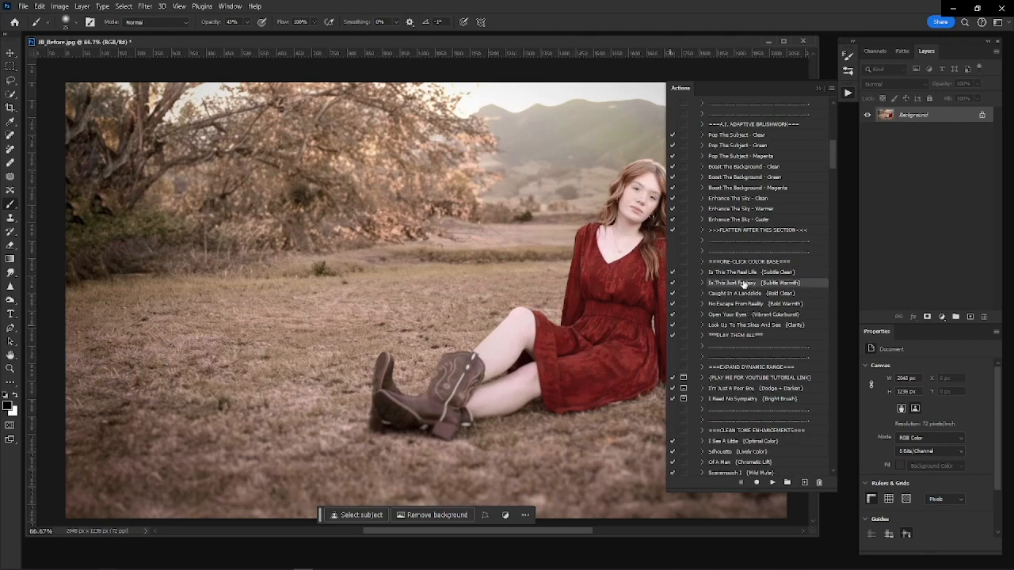
left_click(773, 483)
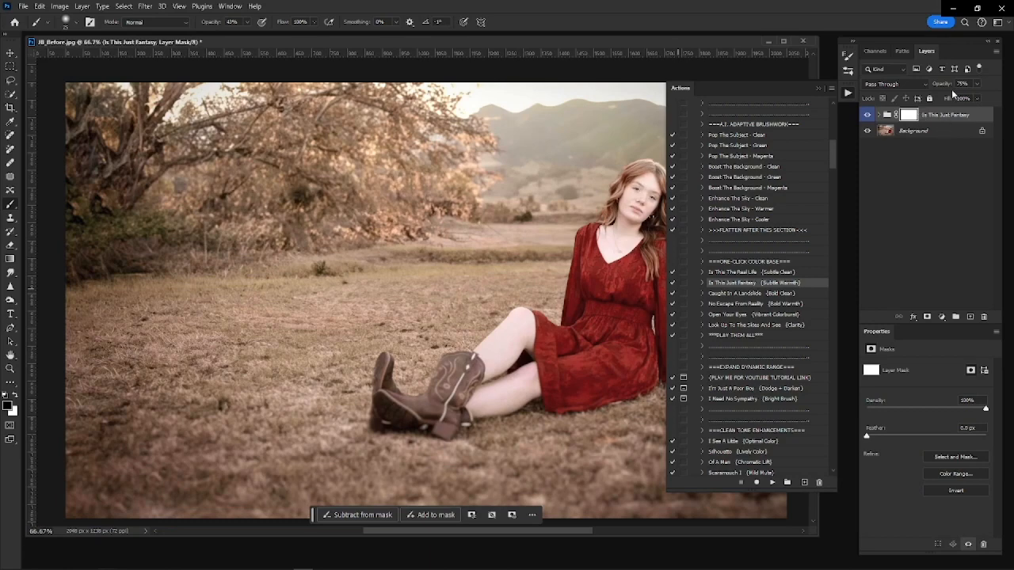
Lower the opacity of the Is This Just Fantasy group and merge it with the Background
left_click_drag(942, 88, 926, 87)
left_click_drag(931, 92, 930, 91)
left_click(915, 133, "shift")
key("ctrl+e")
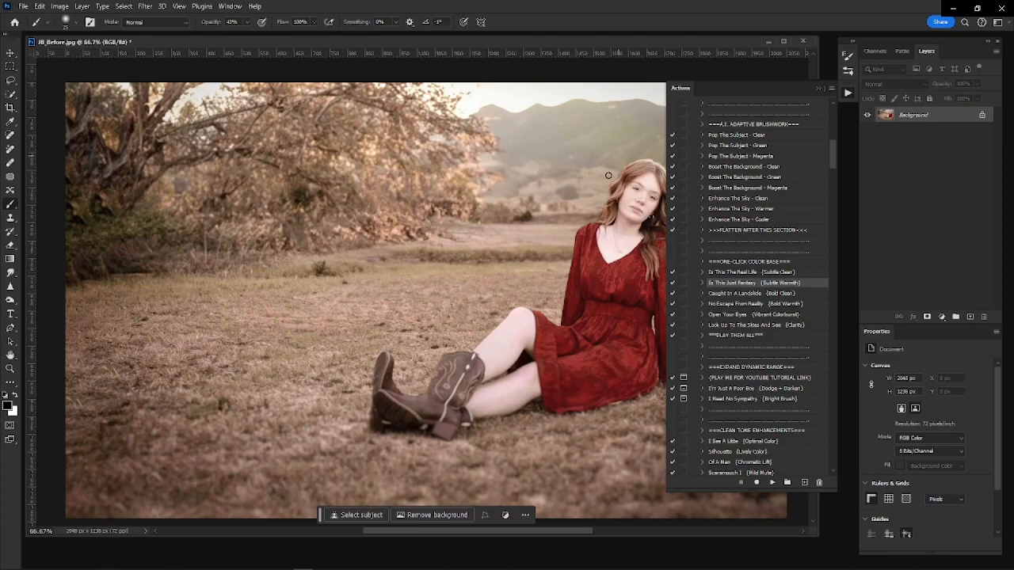
Play the I'm Just A Poor Boy (Dodge + Darken) action, allow it to flatten the image, and put the actions list away
scroll(800, 230, "down", 5)
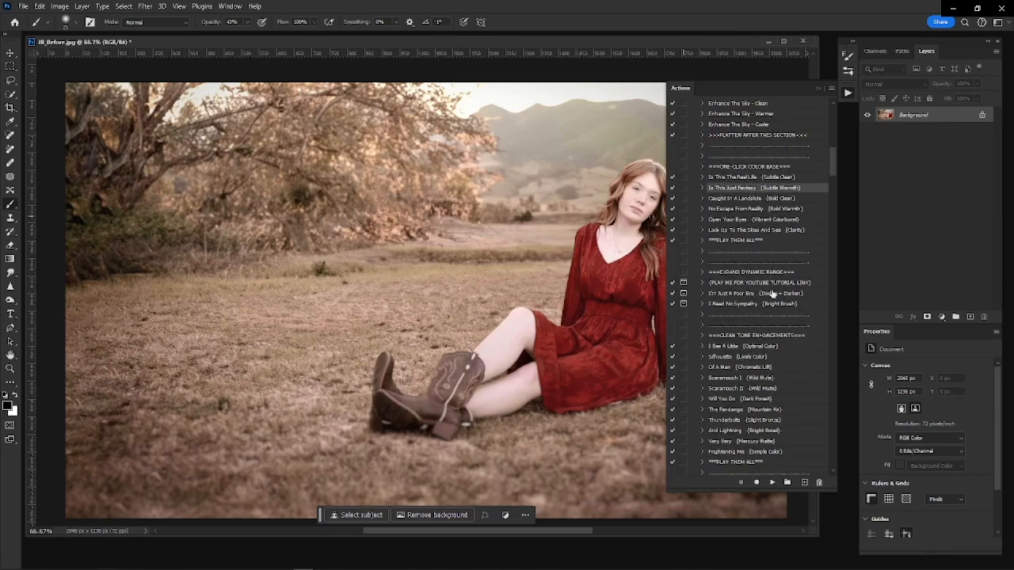
left_click(773, 294)
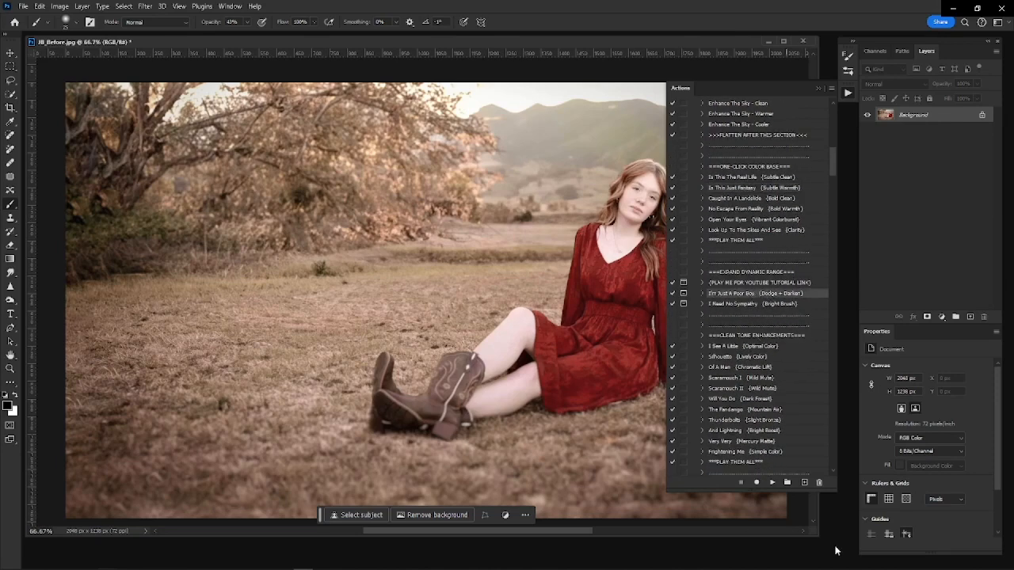
left_click(773, 483)
left_click(487, 241)
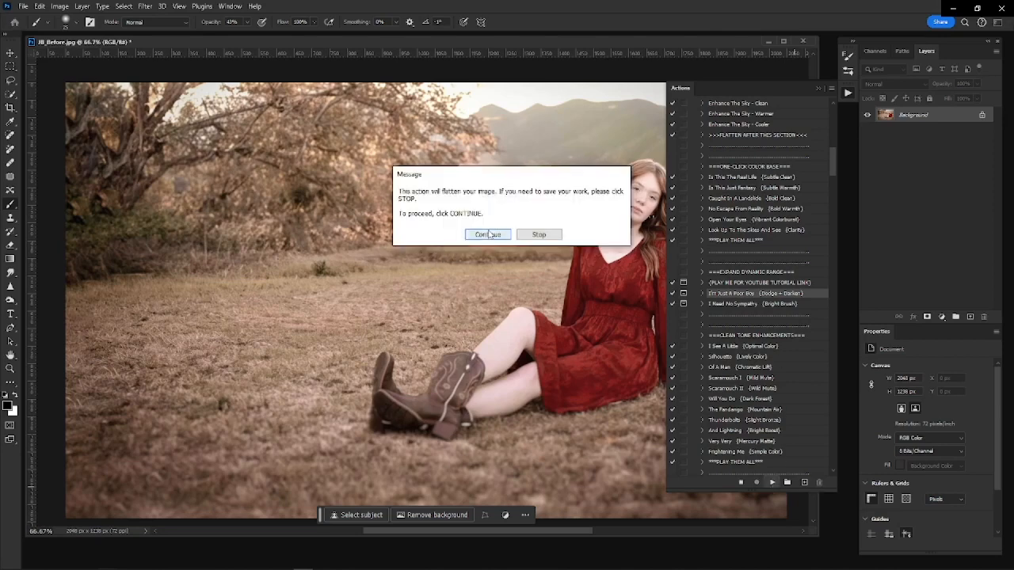
left_click(476, 234)
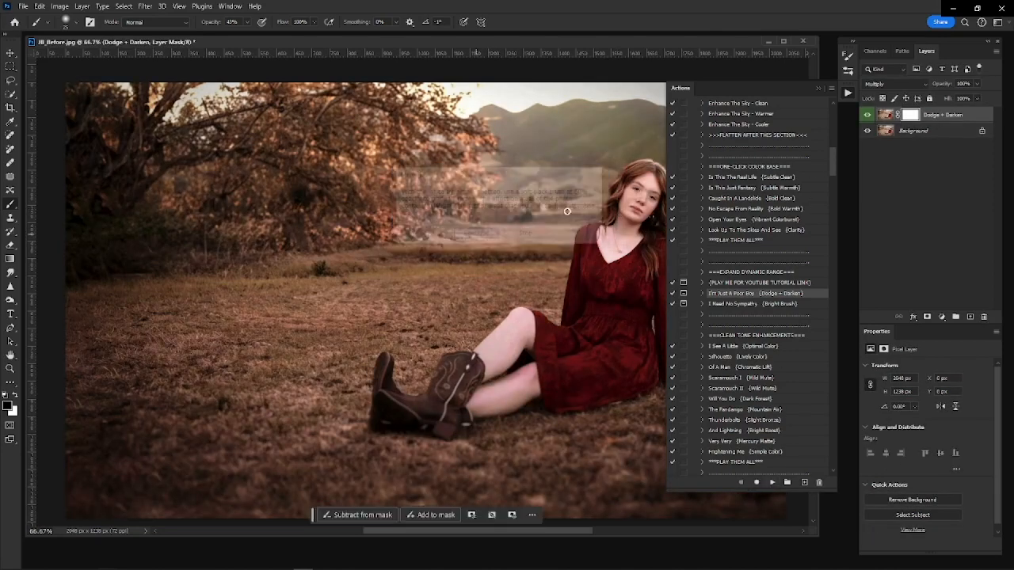
left_click(820, 87)
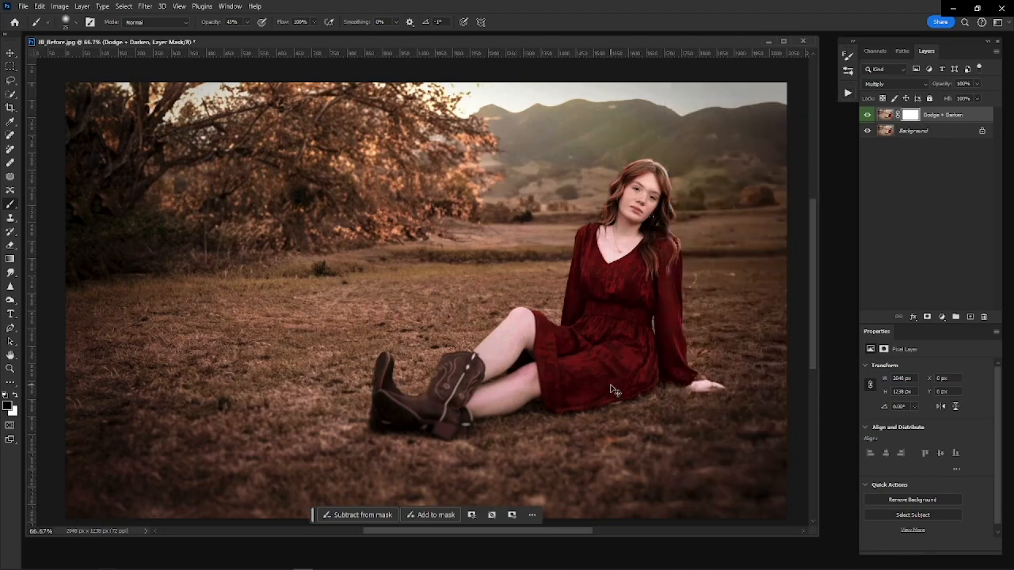
Set the brush opacity to 28% and paint black on the Dodge + Darken mask over the woman's face to lighten it
key("ctrl+plus")
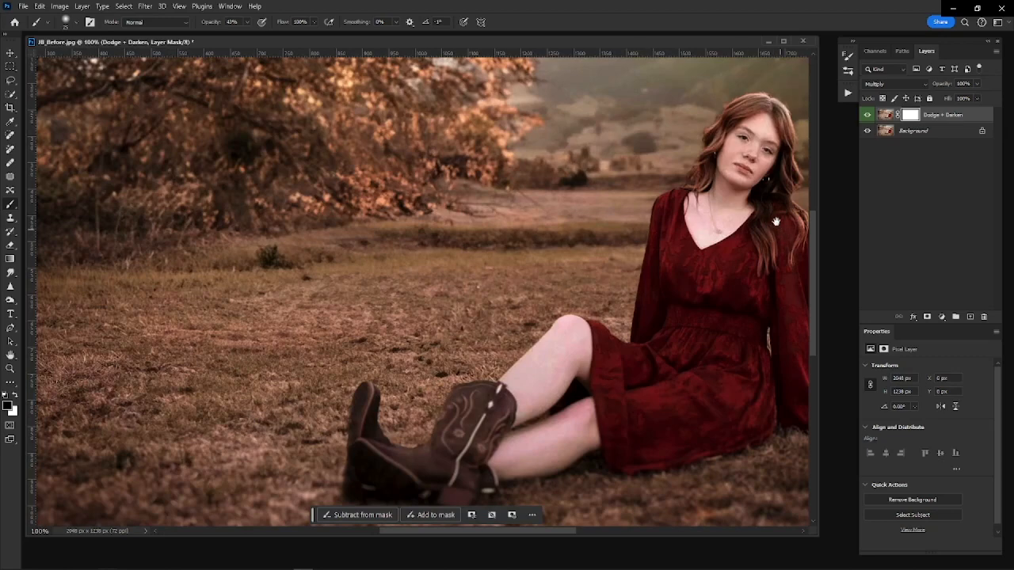
left_click_drag(776, 222, 555, 206)
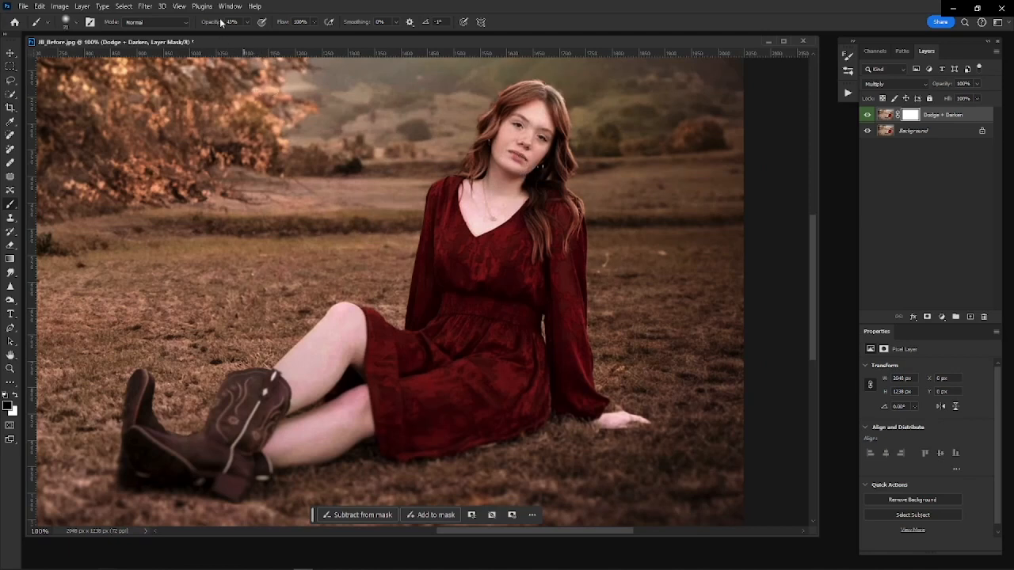
left_click_drag(212, 24, 210, 33)
mouse_move(529, 140)
left_mouse_down()
mouse_move(509, 188)
mouse_move(506, 180)
mouse_move(486, 199)
mouse_move(526, 150)
mouse_move(514, 172)
mouse_move(525, 176)
mouse_move(521, 144)
mouse_move(538, 122)
left_mouse_up()
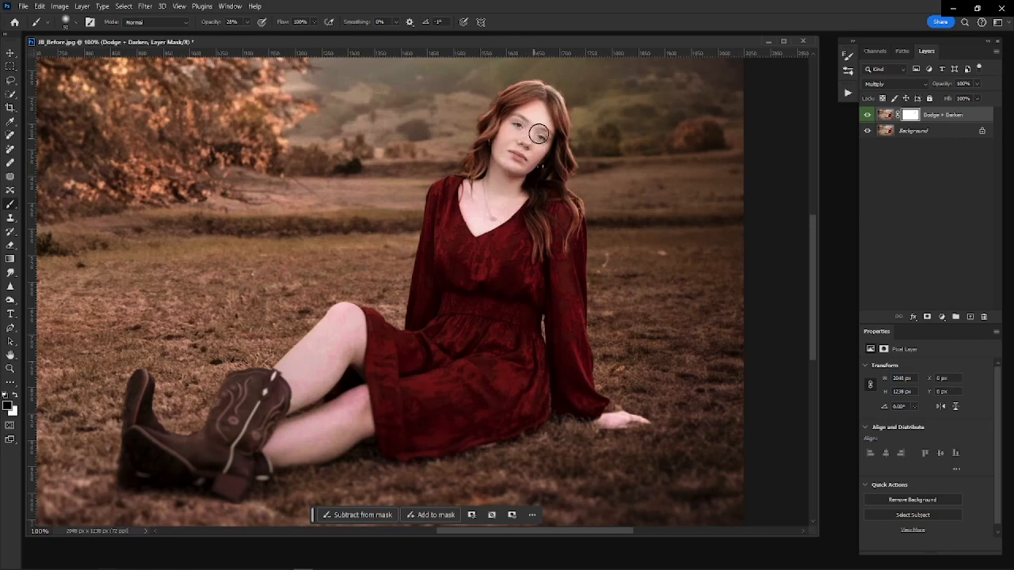
key("x")
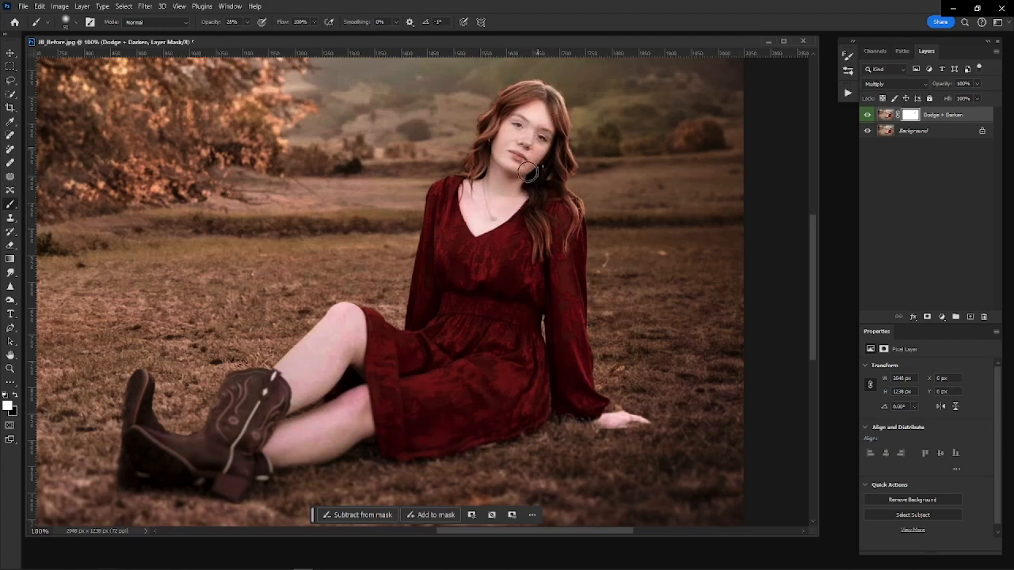
key("x")
Paint black on the Dodge + Darken mask over her bare legs and the hand resting on the grass
mouse_move(282, 365)
left_mouse_down()
mouse_move(356, 310)
mouse_move(297, 394)
mouse_move(358, 326)
mouse_move(310, 385)
mouse_move(316, 339)
mouse_move(350, 309)
mouse_move(338, 320)
mouse_move(334, 366)
left_mouse_up()
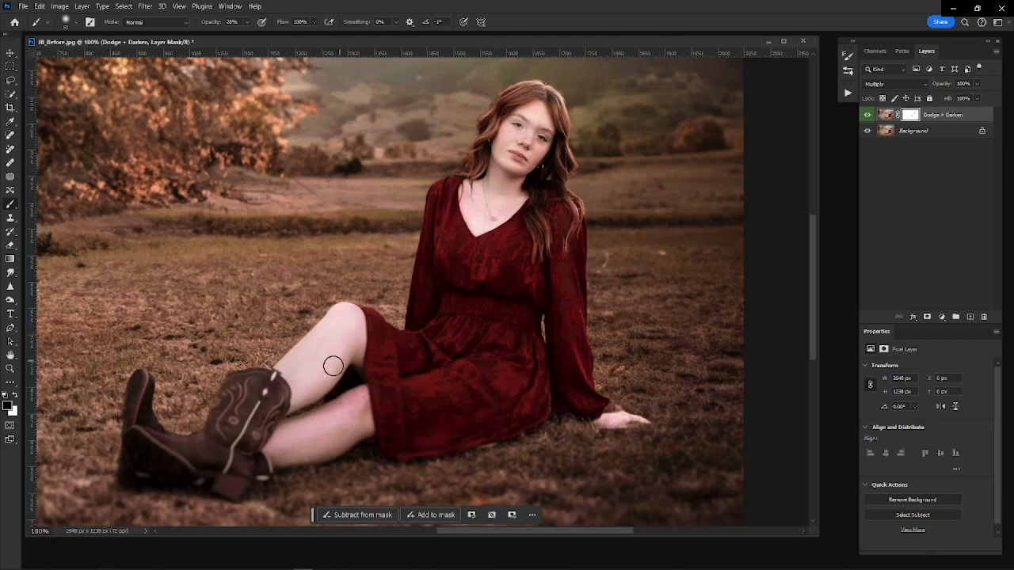
mouse_move(280, 439)
left_mouse_down()
mouse_move(358, 411)
mouse_move(273, 446)
left_mouse_up()
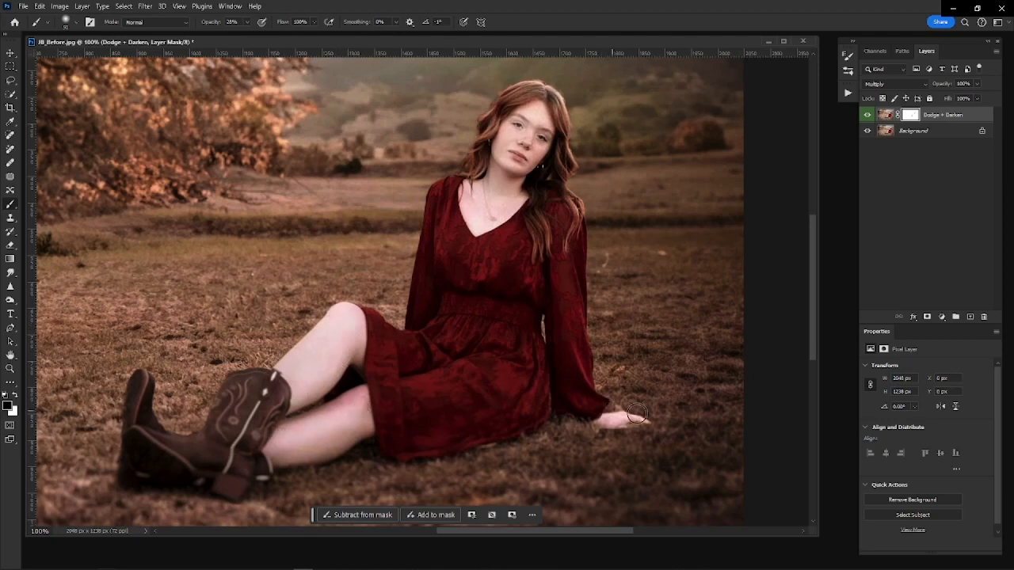
left_click_drag(638, 414, 614, 416)
Brush black on the Dodge + Darken mask over the red dress and the hair beside her neck
mouse_move(442, 193)
left_mouse_down()
mouse_move(478, 231)
mouse_move(447, 190)
mouse_move(464, 254)
mouse_move(449, 201)
mouse_move(492, 254)
mouse_move(525, 233)
mouse_move(488, 268)
mouse_move(465, 241)
mouse_move(484, 276)
left_mouse_up()
mouse_move(378, 327)
left_mouse_down()
mouse_move(401, 383)
mouse_move(504, 370)
mouse_move(447, 384)
mouse_move(501, 387)
mouse_move(424, 390)
mouse_move(447, 366)
mouse_move(396, 343)
mouse_move(414, 332)
mouse_move(377, 319)
mouse_move(397, 446)
mouse_move(429, 399)
mouse_move(519, 374)
mouse_move(567, 256)
mouse_move(590, 407)
mouse_move(572, 205)
mouse_move(560, 194)
mouse_move(557, 271)
mouse_move(537, 206)
mouse_move(532, 263)
mouse_move(482, 203)
mouse_move(447, 187)
mouse_move(432, 250)
mouse_move(427, 226)
mouse_move(417, 342)
mouse_move(415, 317)
mouse_move(469, 311)
mouse_move(529, 274)
mouse_move(524, 347)
mouse_move(494, 341)
mouse_move(498, 327)
mouse_move(489, 367)
mouse_move(538, 380)
mouse_move(505, 410)
mouse_move(451, 400)
mouse_move(240, 416)
mouse_move(244, 388)
mouse_move(279, 433)
mouse_move(272, 440)
mouse_move(369, 397)
mouse_move(283, 451)
mouse_move(321, 445)
mouse_move(343, 423)
mouse_move(324, 412)
mouse_move(329, 324)
mouse_move(348, 308)
mouse_move(357, 324)
mouse_move(355, 315)
mouse_move(291, 389)
mouse_move(339, 340)
mouse_move(315, 382)
mouse_move(286, 367)
mouse_move(324, 333)
mouse_move(333, 344)
mouse_move(284, 434)
mouse_move(306, 433)
mouse_move(287, 444)
mouse_move(363, 397)
mouse_move(317, 432)
mouse_move(340, 417)
left_mouse_up()
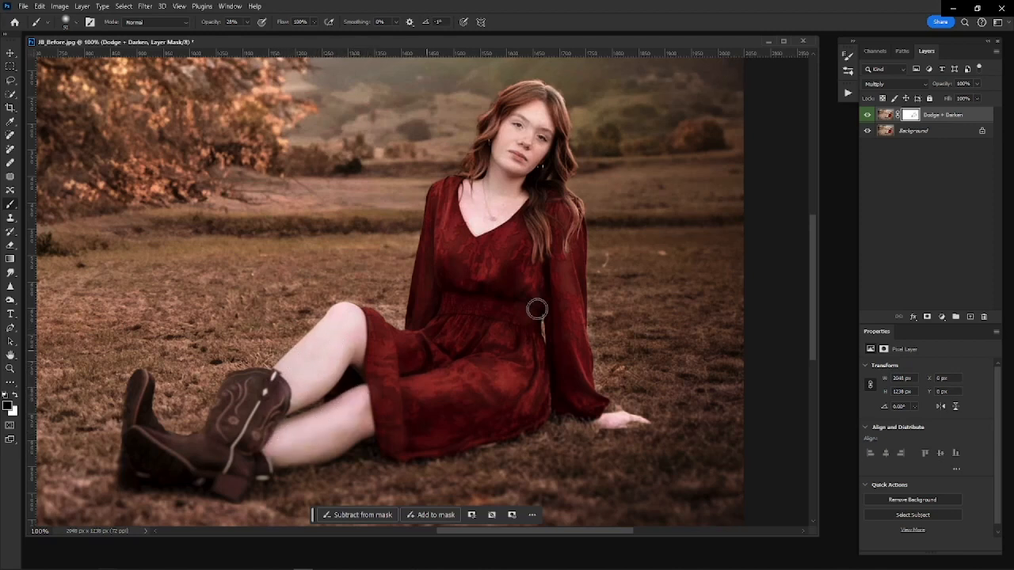
mouse_move(479, 190)
left_mouse_down()
mouse_move(488, 195)
mouse_move(480, 187)
mouse_move(488, 147)
left_mouse_up()
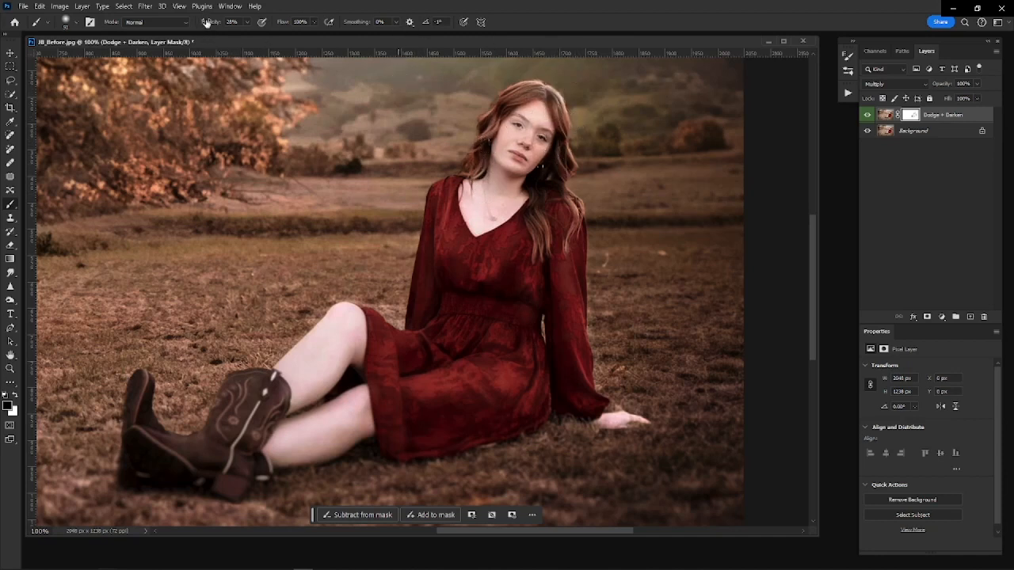
Lower the brush opacity to 11% and shrink the brush tip
mouse_move(210, 23)
left_mouse_down()
mouse_move(196, 26)
mouse_move(201, 38)
mouse_move(212, 24)
left_mouse_up()
key("bracketleft")
key("bracketleft")
key("bracketleft")
key("bracketleft")
key("bracketleft")
Set the Dodge + Darken layer's opacity to 74% and merge it into the Background
key("ctrl+minus")
key("ctrl+minus")
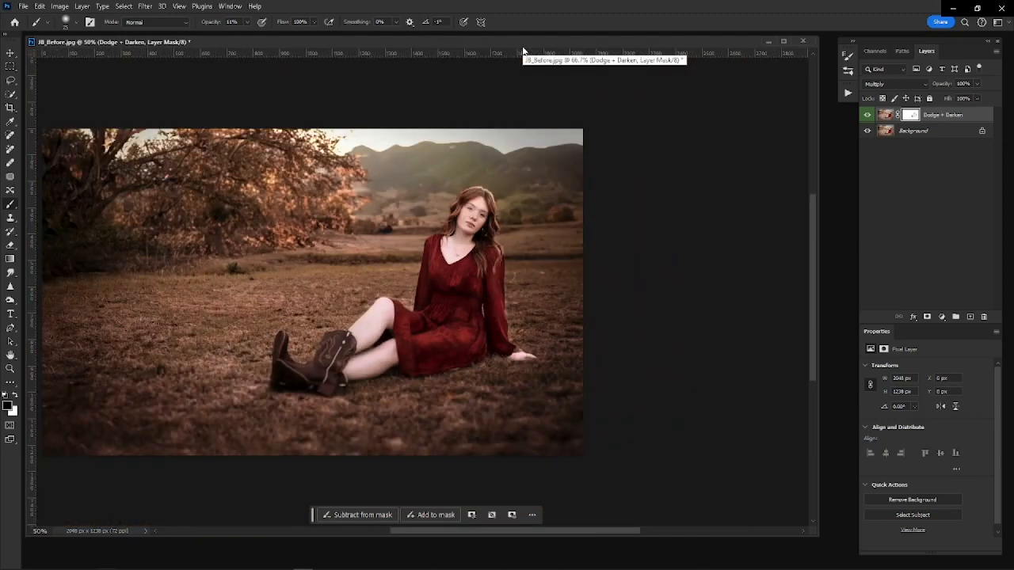
key("ctrl+plus")
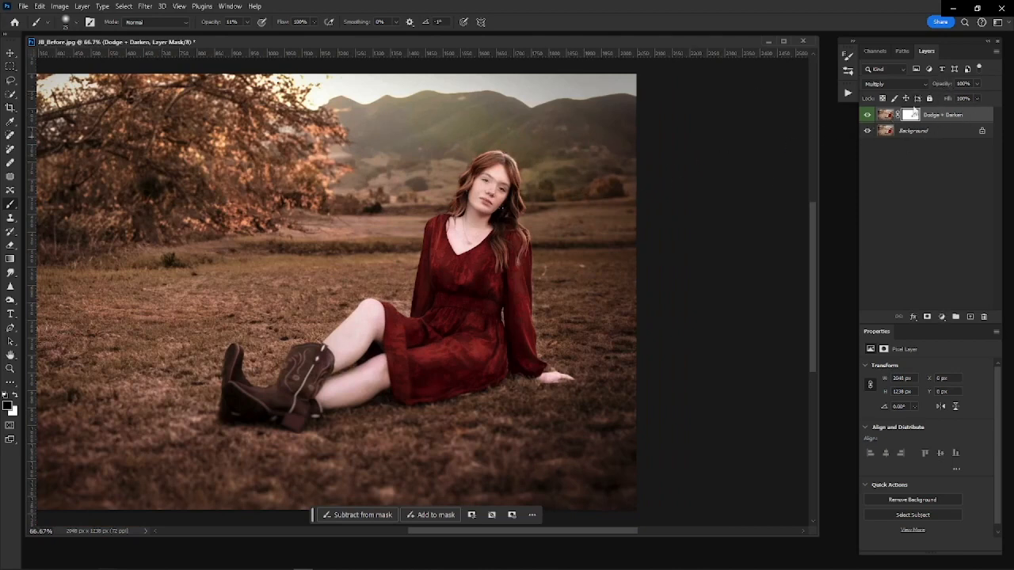
left_click_drag(947, 87, 926, 88)
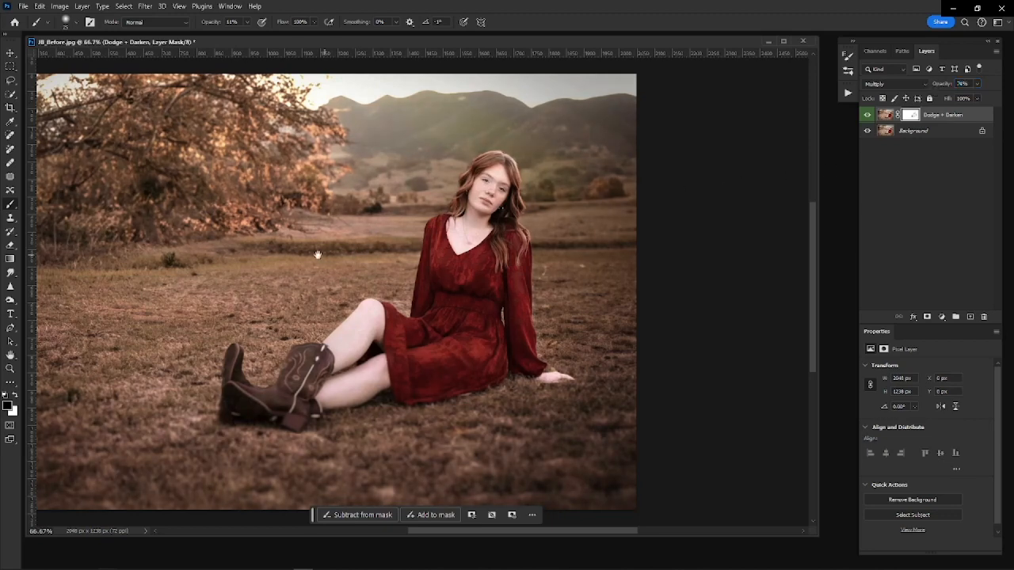
left_click_drag(317, 249, 417, 265)
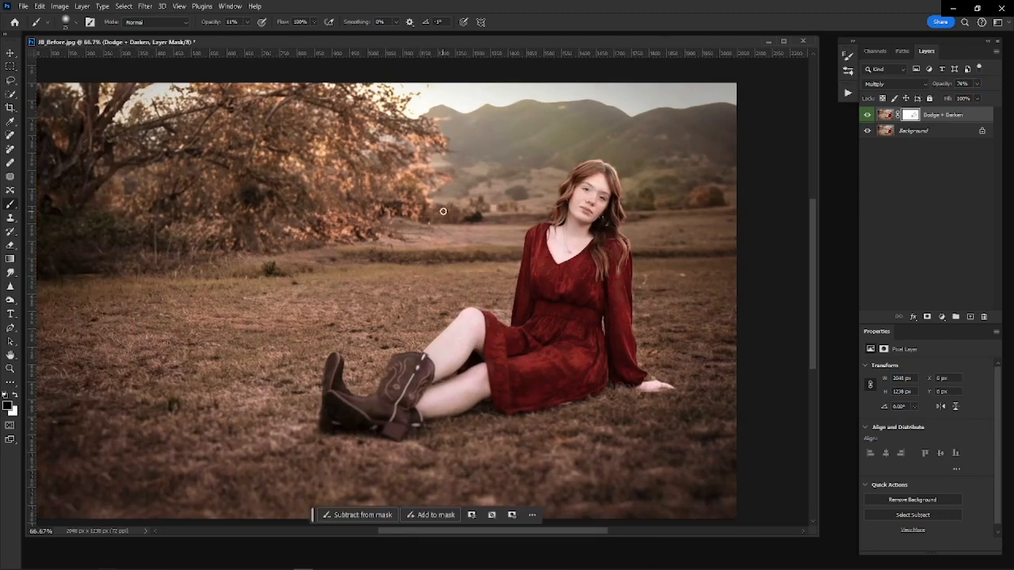
key("ctrl+minus")
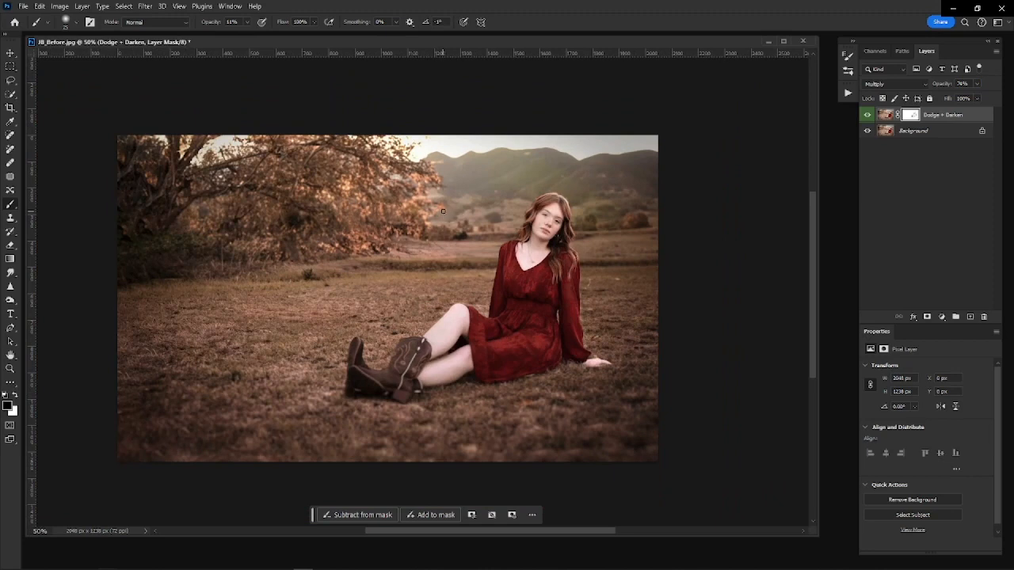
left_click_drag(391, 267, 429, 272)
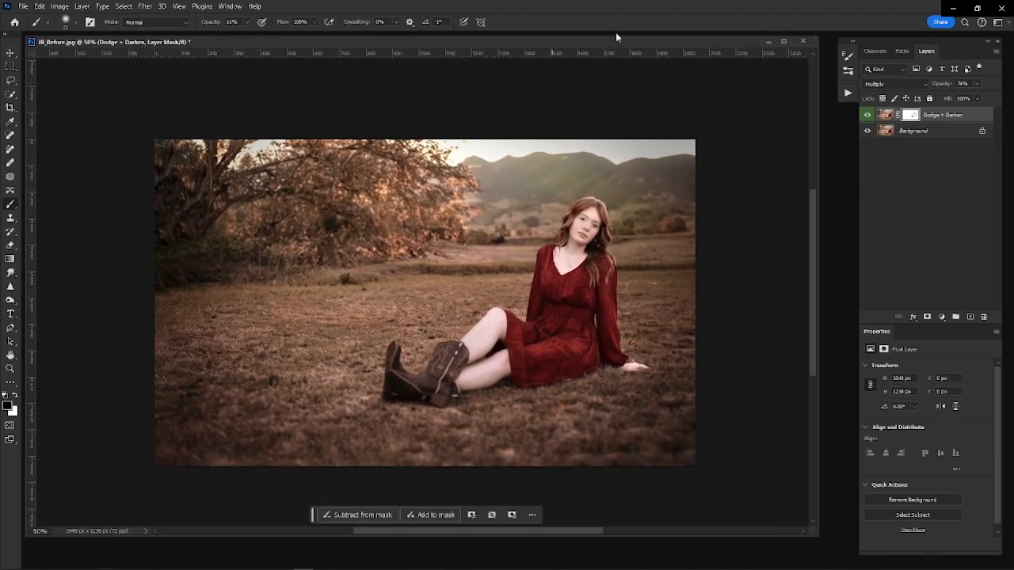
left_click(921, 133)
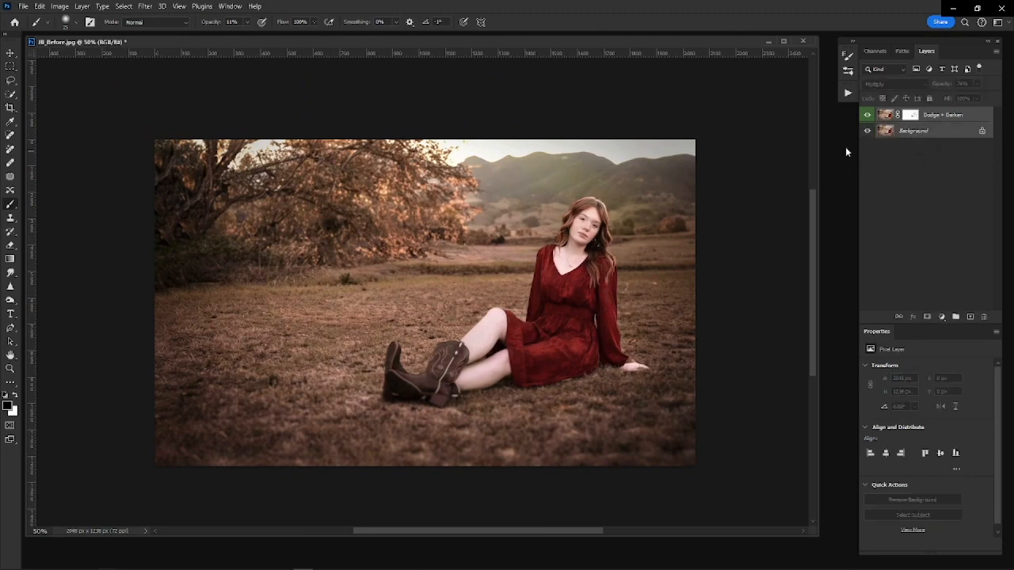
key("ctrl+e")
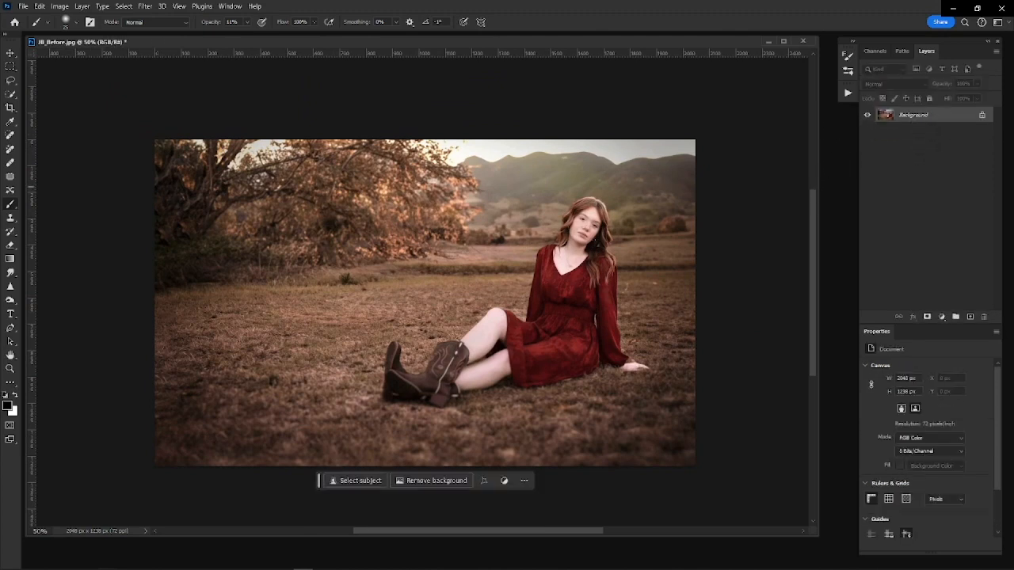
Play the Clean Drama action from the Workflow Enhancements section and put the actions list away
left_click(848, 93)
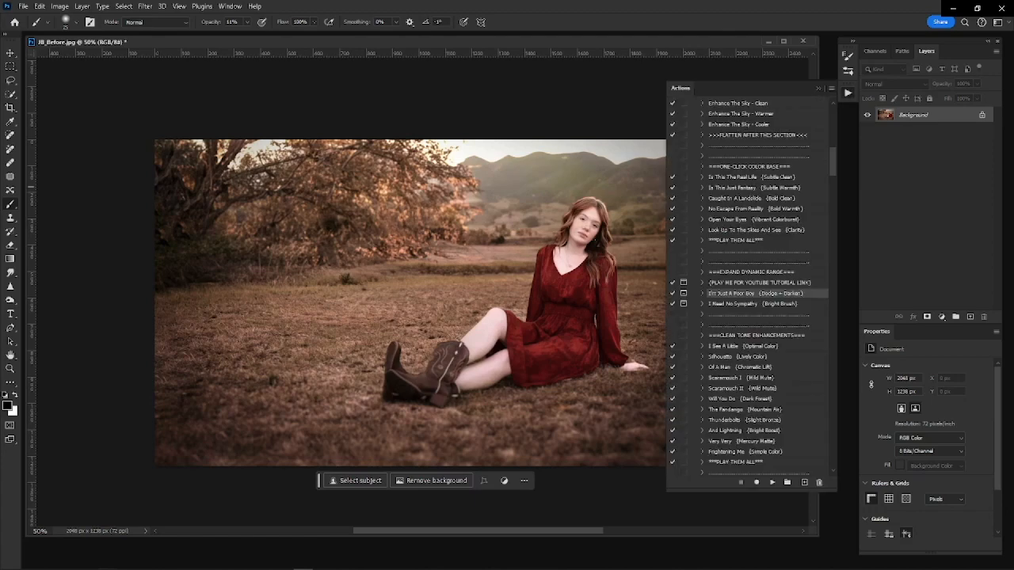
left_click_drag(834, 157, 843, 260)
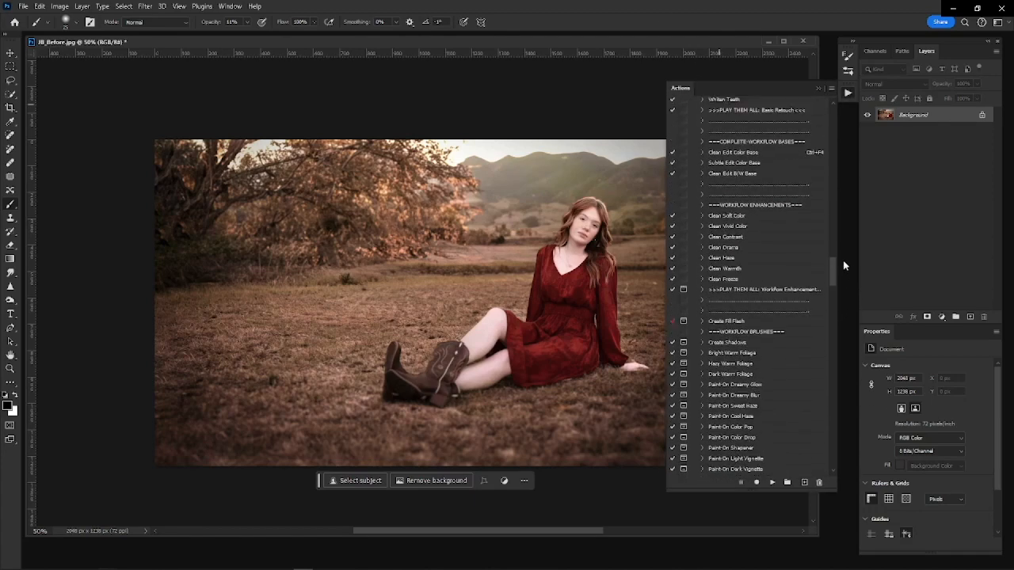
left_click(724, 249)
left_click(773, 482)
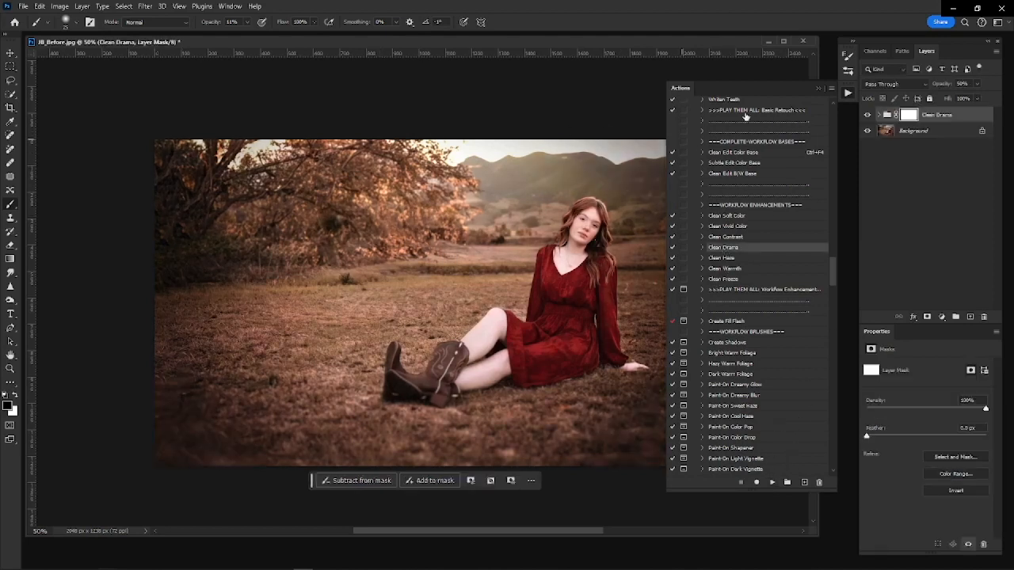
left_click(821, 89)
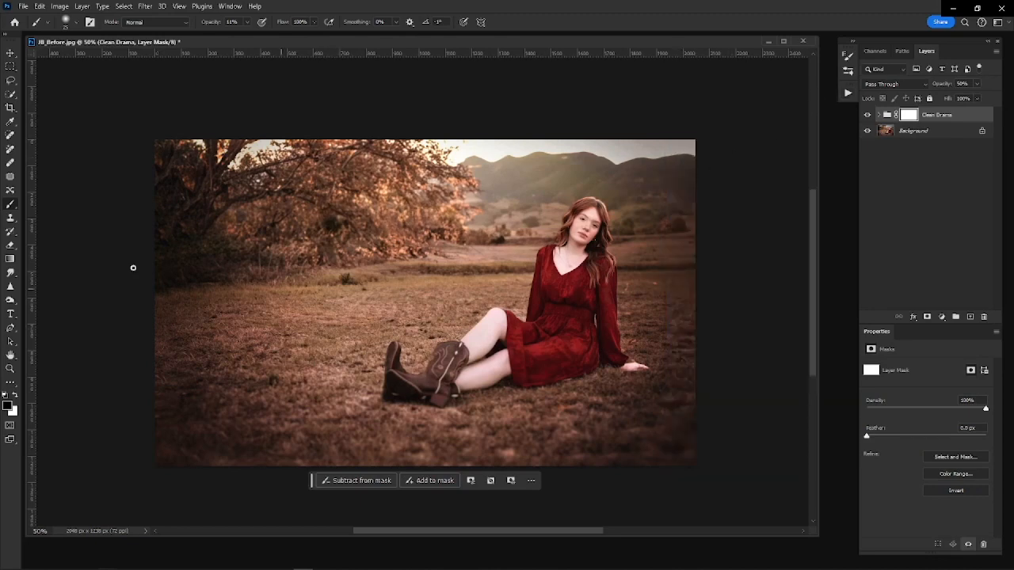
Paint black on the Clean Drama group's mask over her skin with the brush at 32%, and raise the opacity further for her hand
left_click_drag(0, 82, 0, 63)
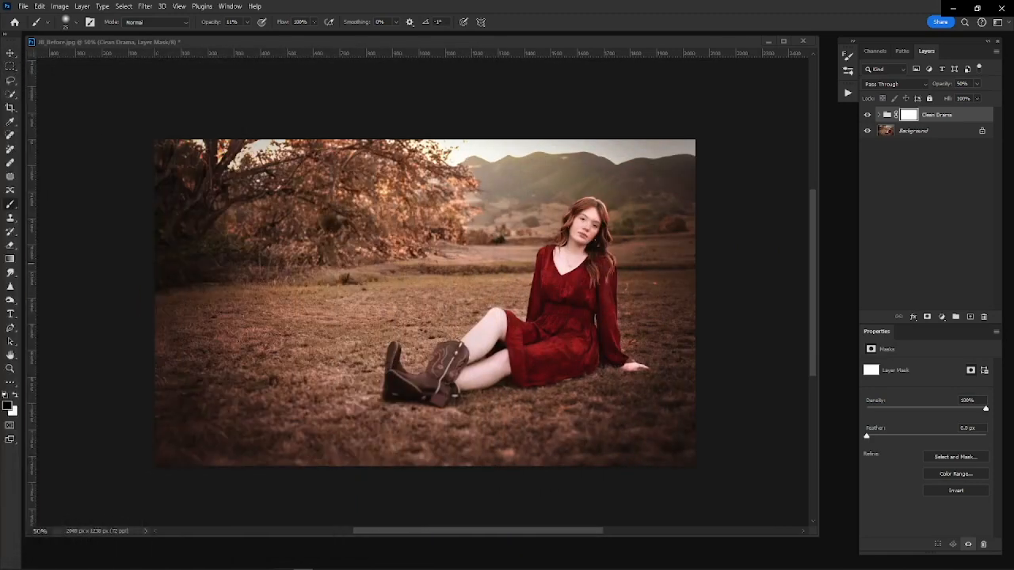
left_click(910, 116)
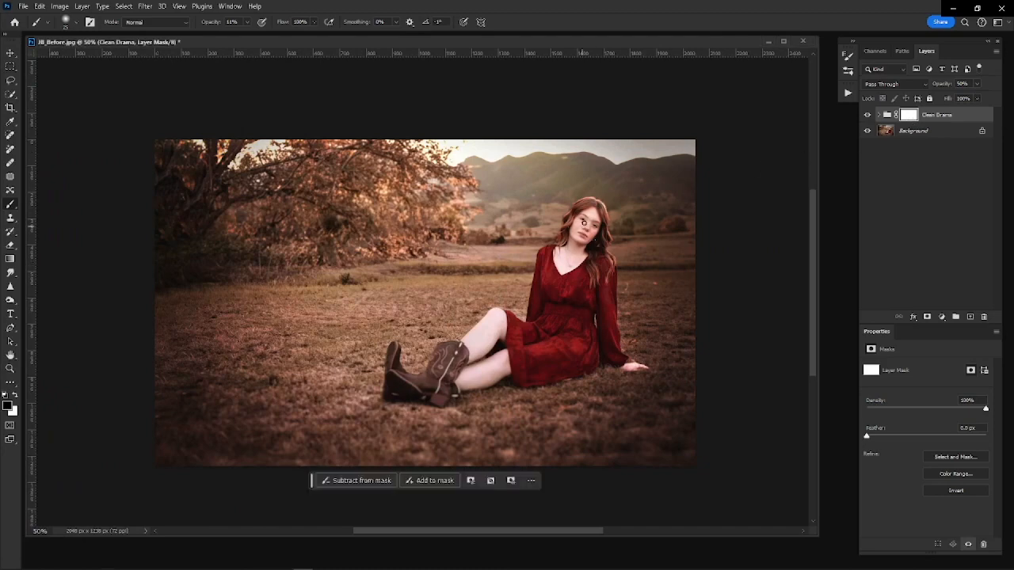
key("ctrl+1")
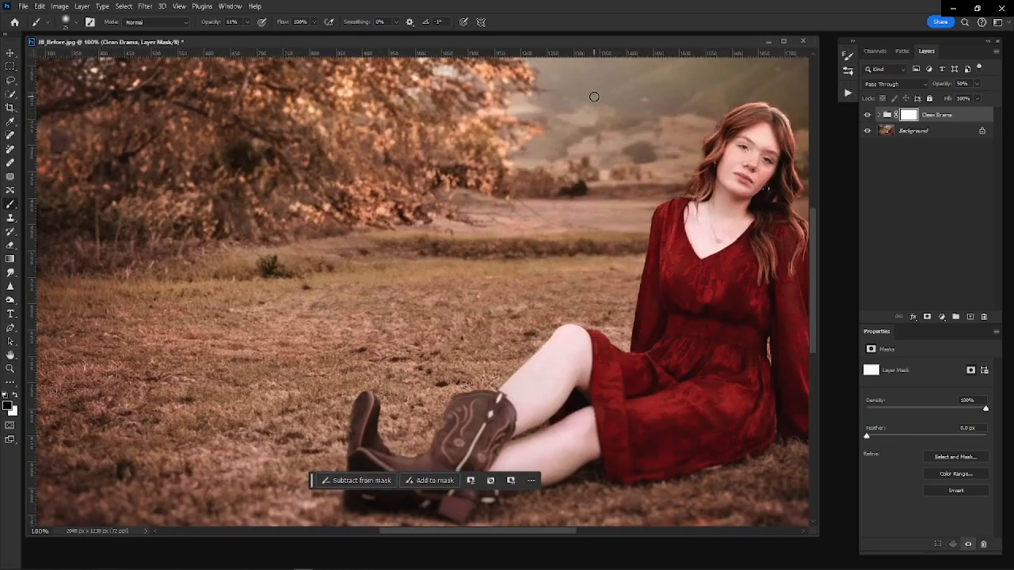
left_click_drag(723, 267, 489, 307)
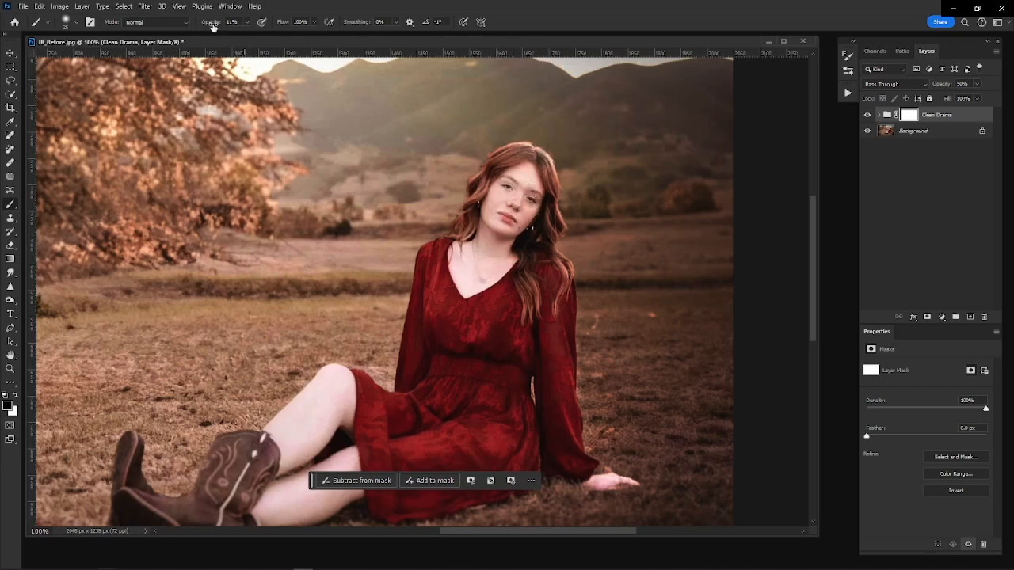
left_click_drag(212, 27, 219, 24)
key("x")
key("x")
scroll(361, 370, "up", 2)
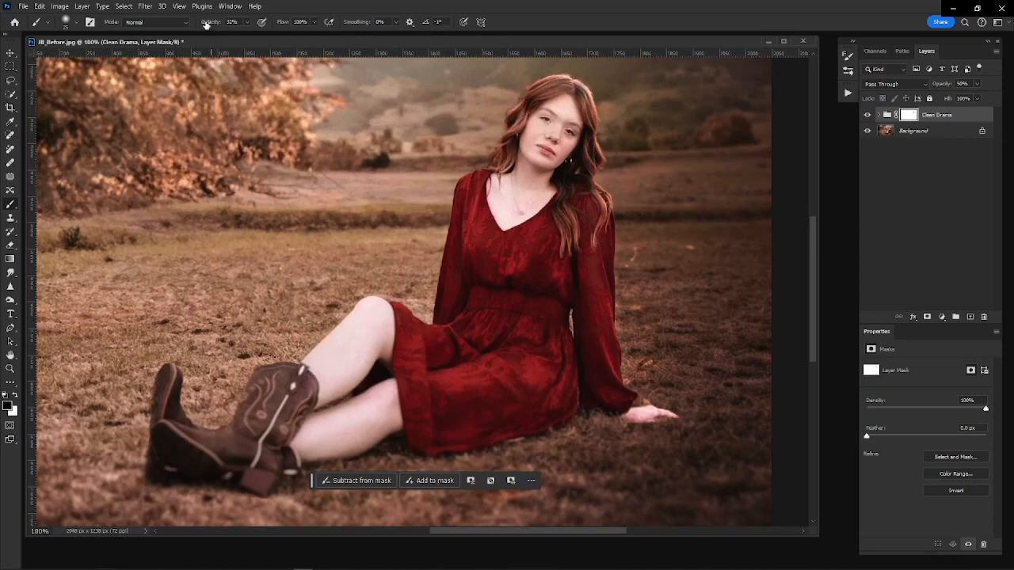
left_click_drag(204, 25, 232, 23)
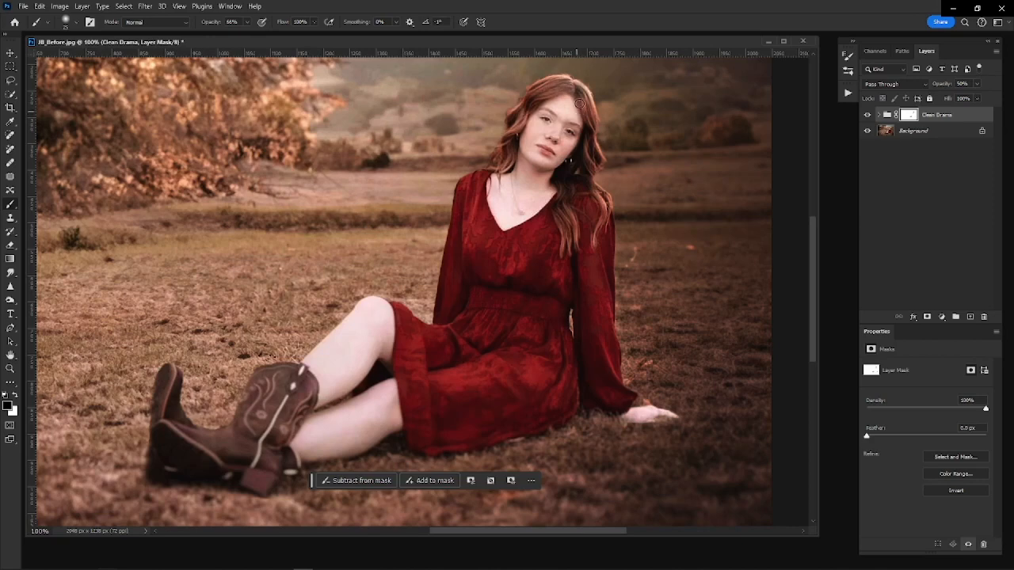
Compare the whole photo with and without the Clean Drama group
key("ctrl+plus")
key("ctrl+minus")
key("ctrl+minus")
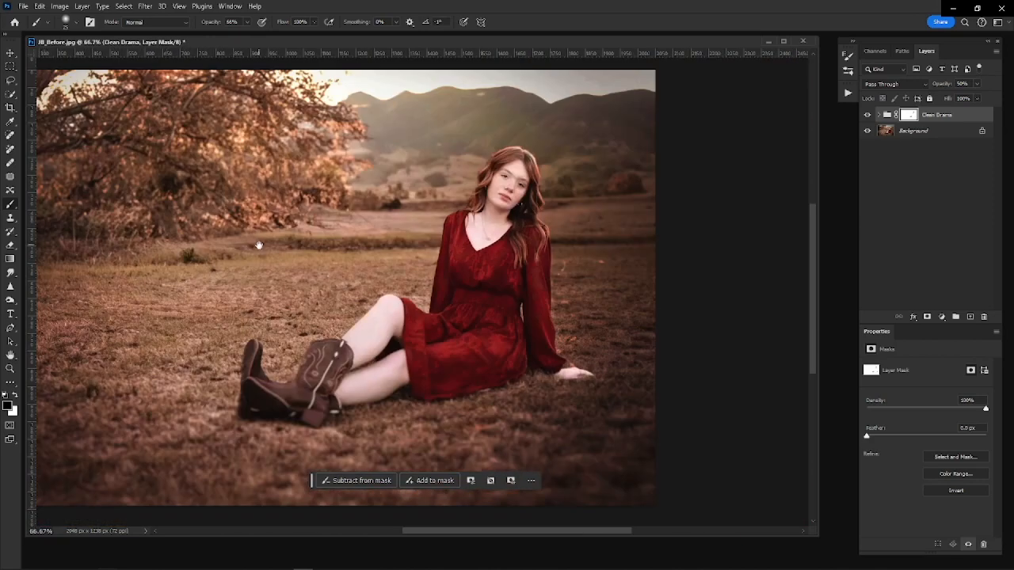
left_click_drag(365, 199, 461, 218)
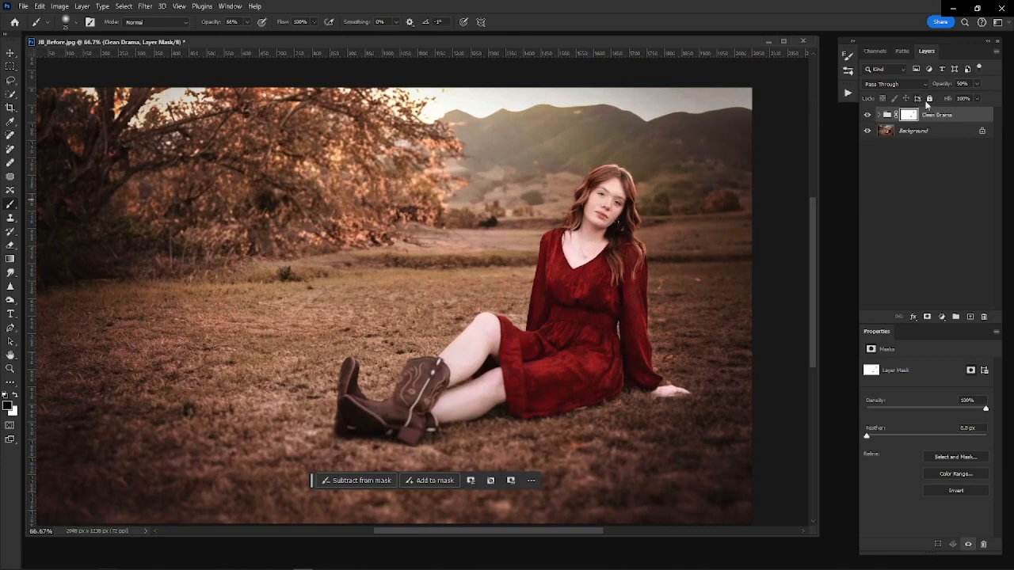
left_click(867, 116)
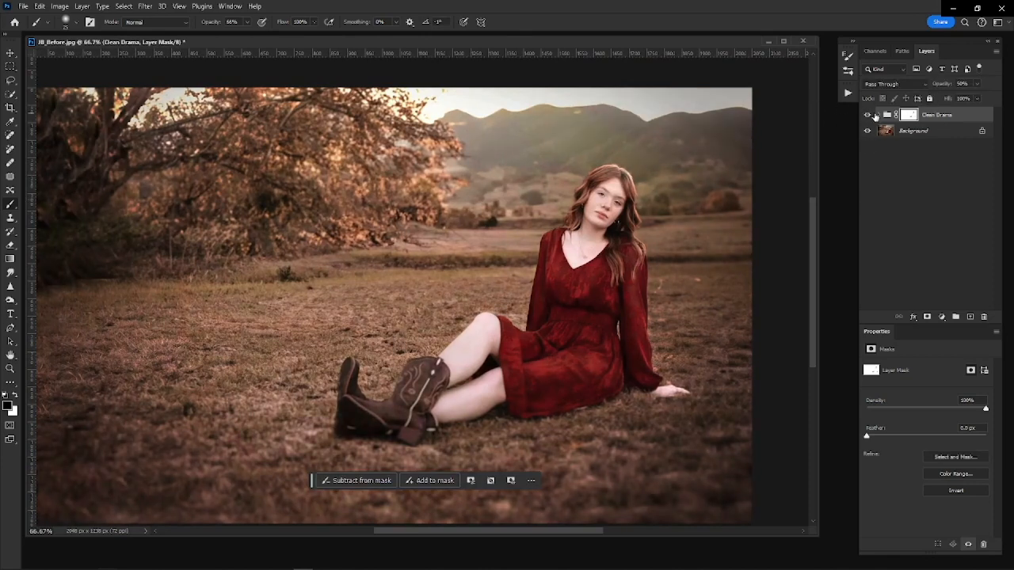
left_click(866, 116)
left_click(867, 115)
left_click(866, 116)
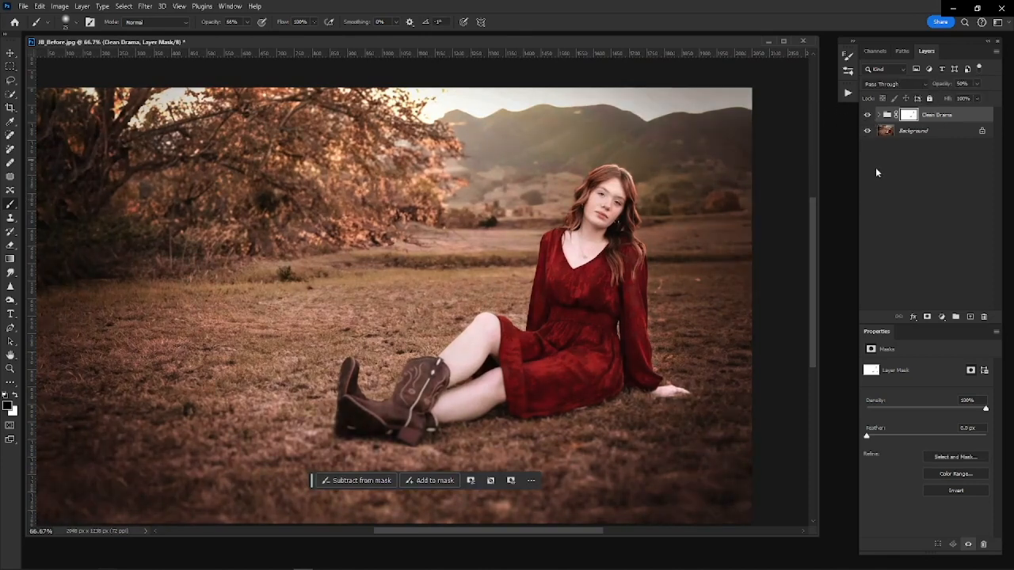
Lower the Clean Drama group's opacity to 22%, compare its effect, and merge it into the Background
left_click_drag(944, 84, 930, 89)
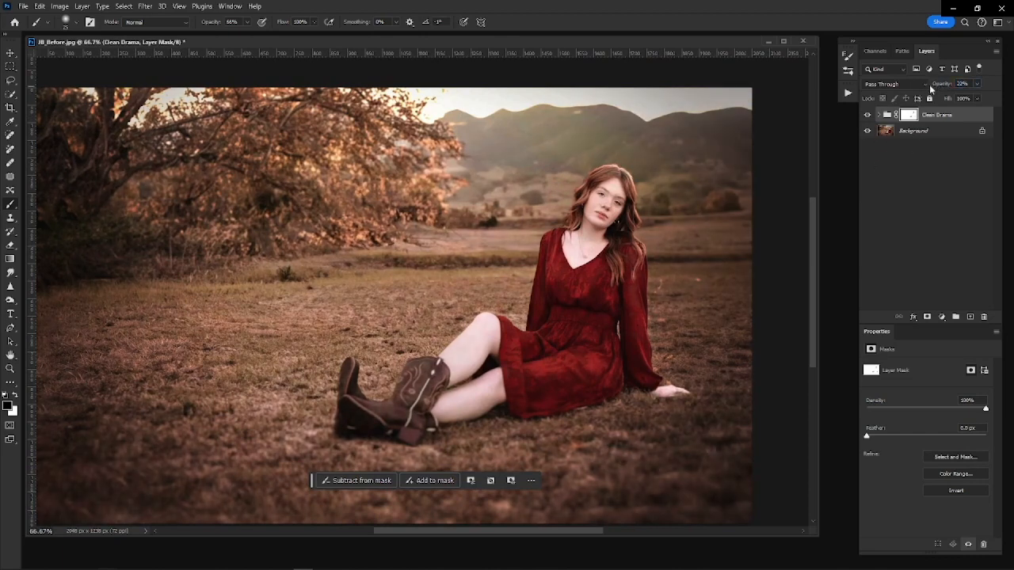
left_click(868, 115)
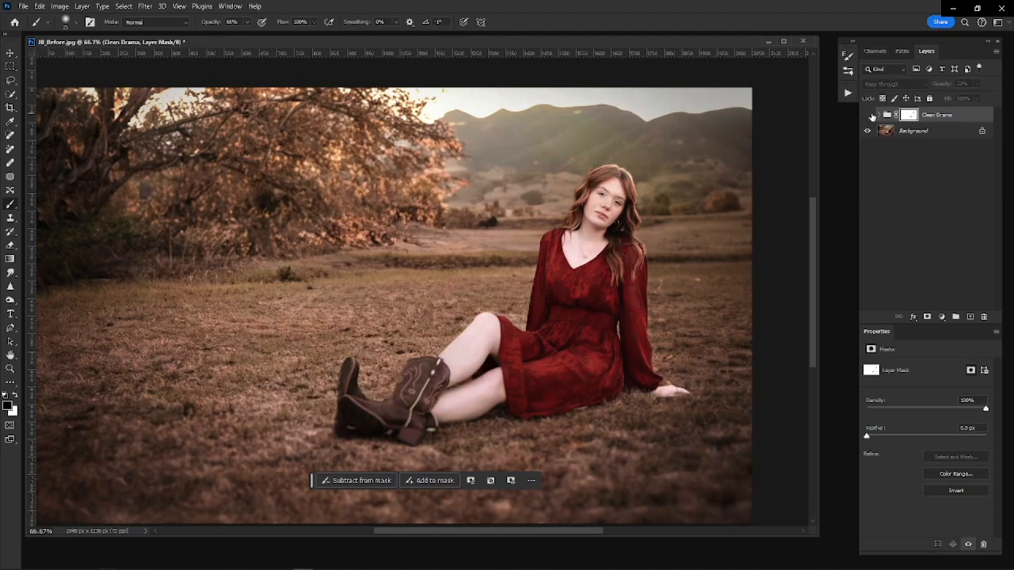
left_click(868, 116)
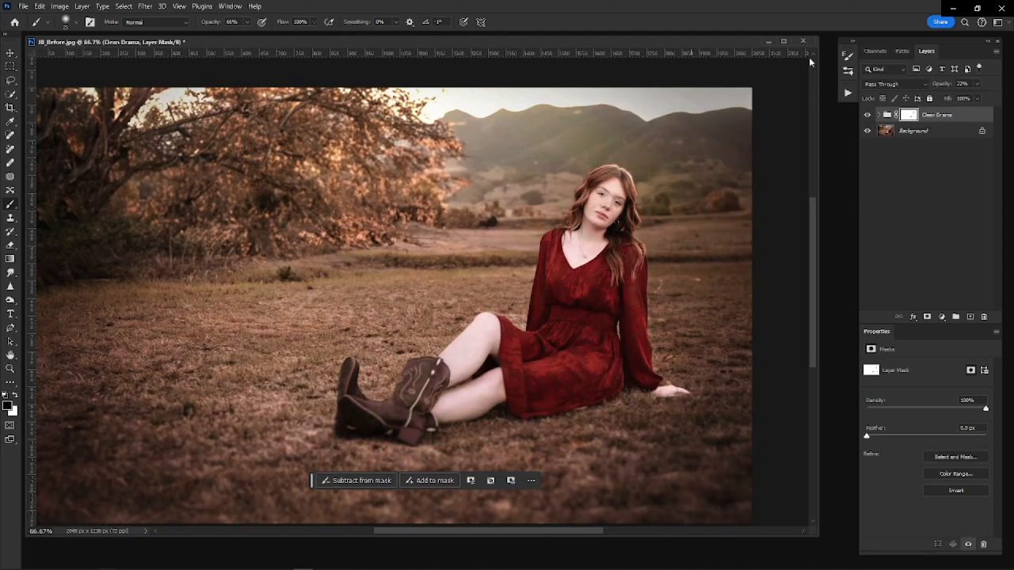
left_click(948, 140)
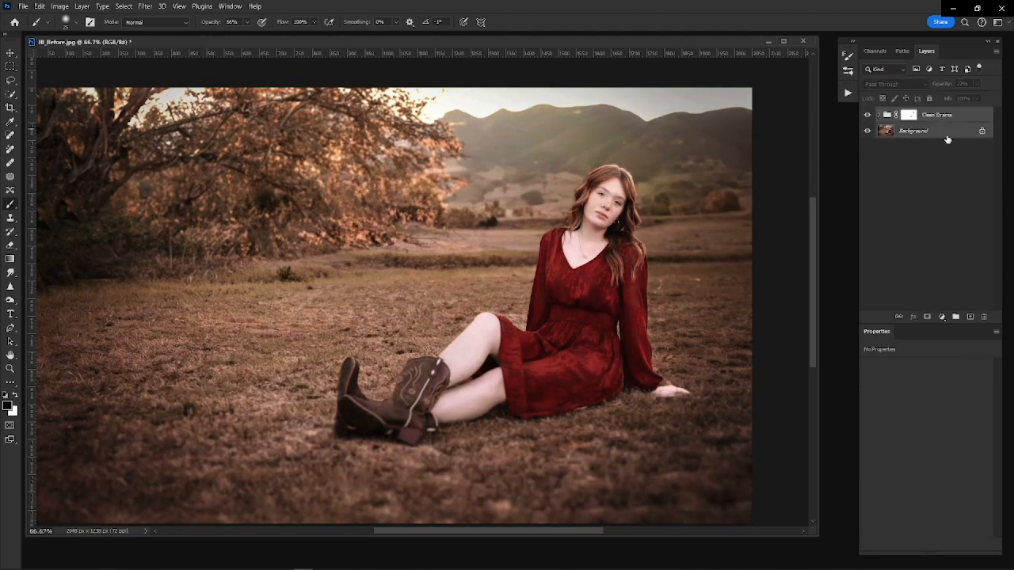
key("ctrl+e")
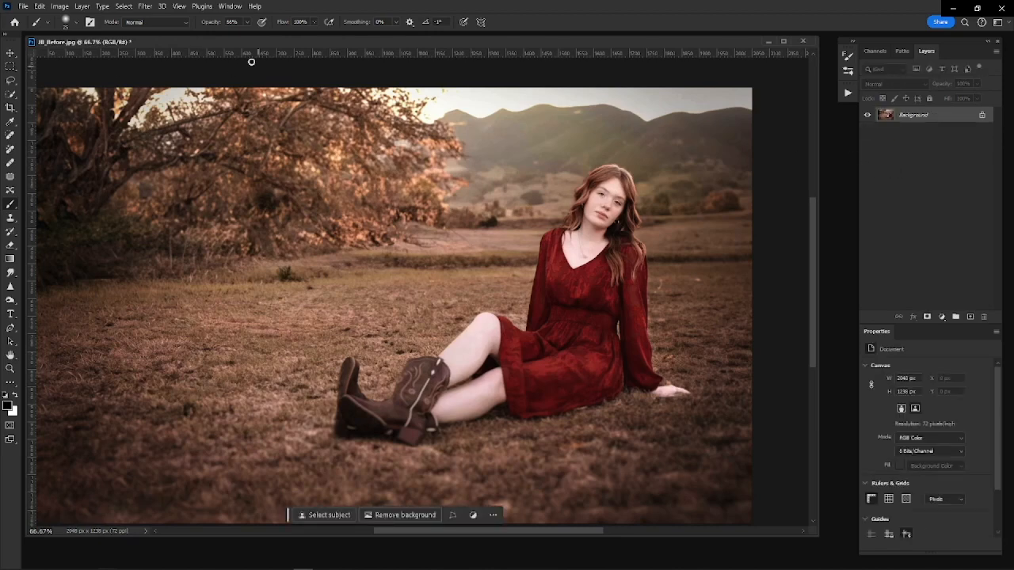
Compare the graded JB_Before.jpg document with the reference JB_After.jpg by moving the photo viewer window over it and away again
left_click_drag(0, 61, 309, 70)
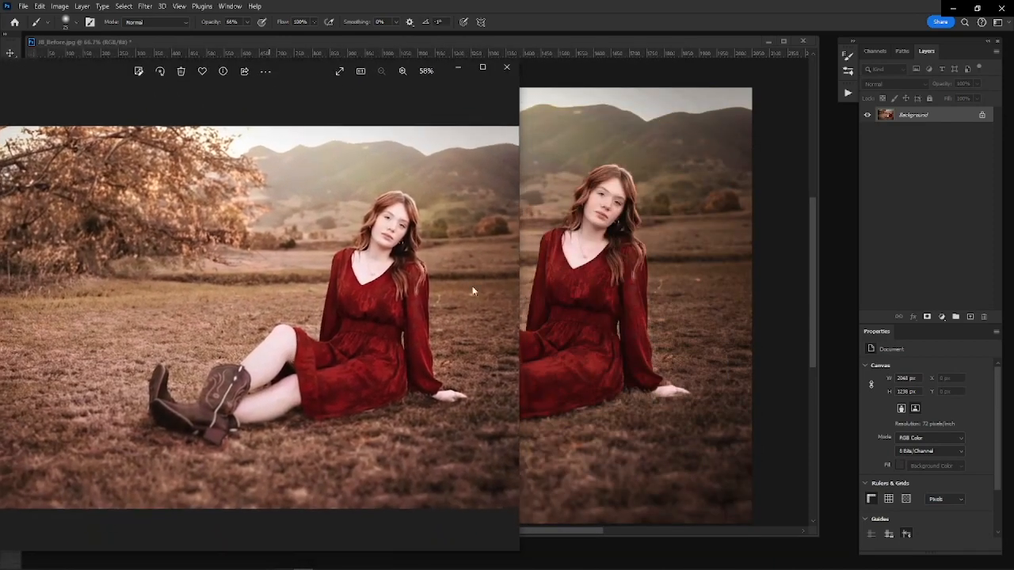
left_click_drag(302, 69, 0, 59)
mouse_move(251, 569)
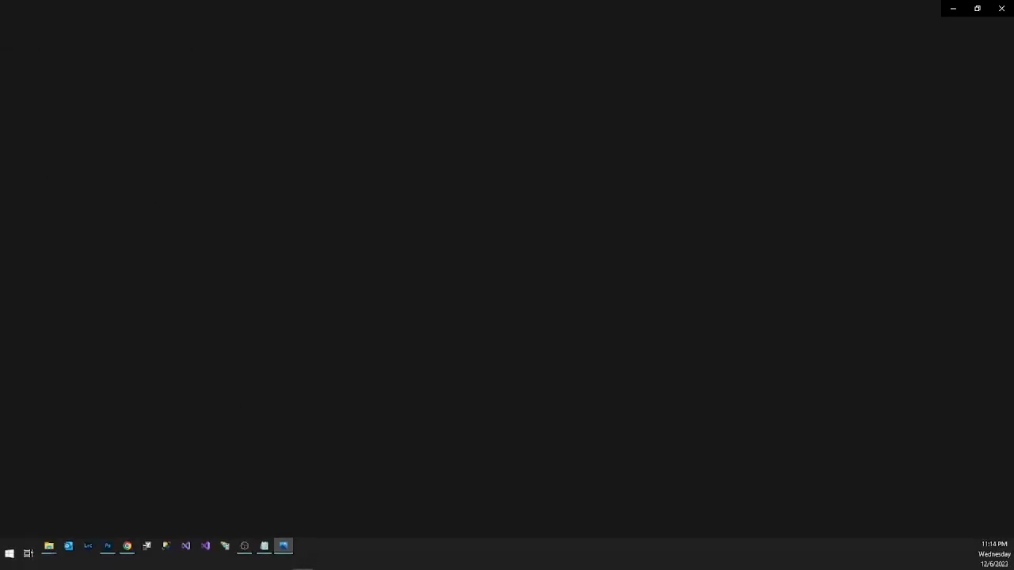
left_click(107, 546)
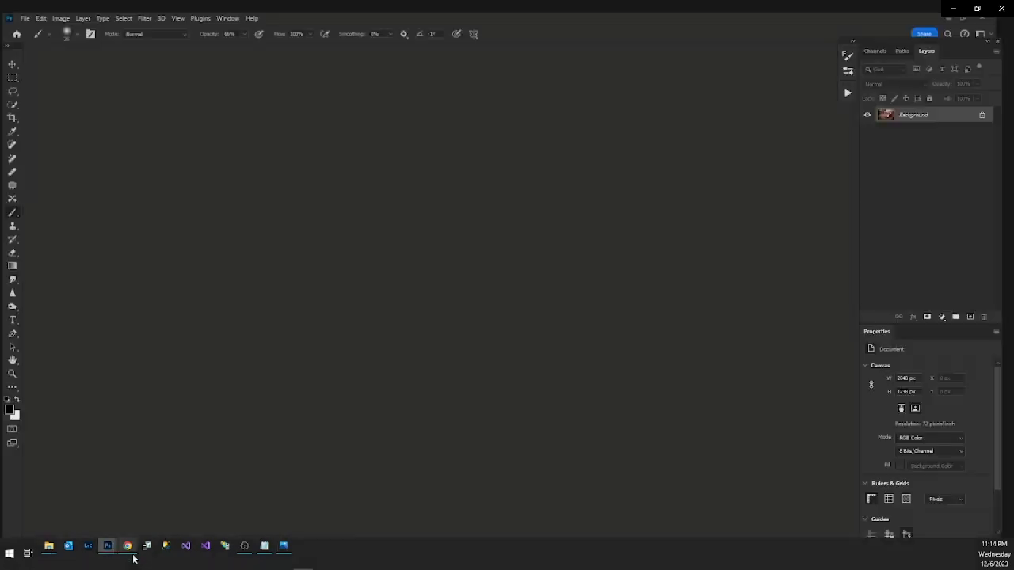
left_click(244, 546)
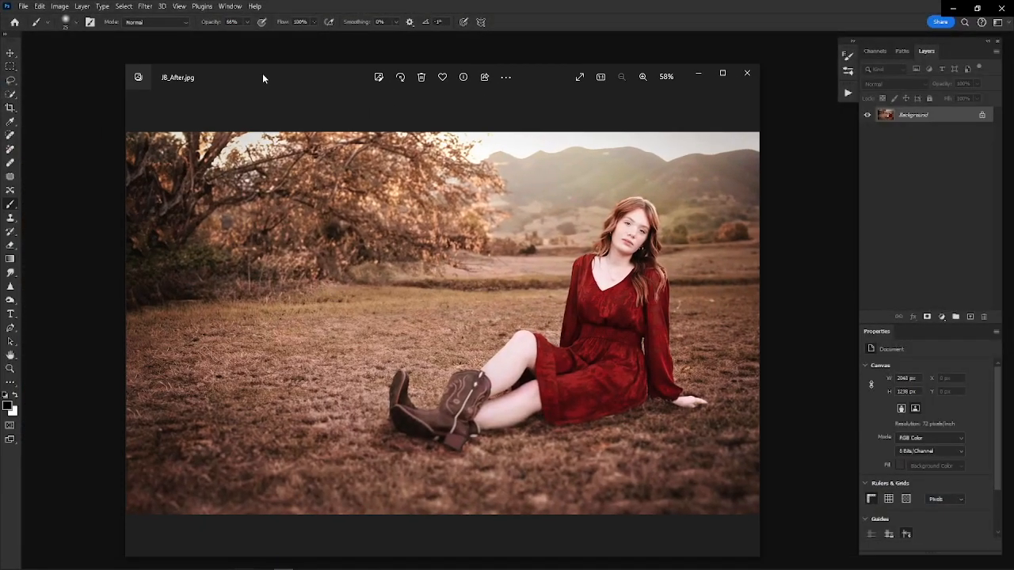
left_click_drag(262, 73, 237, 68)
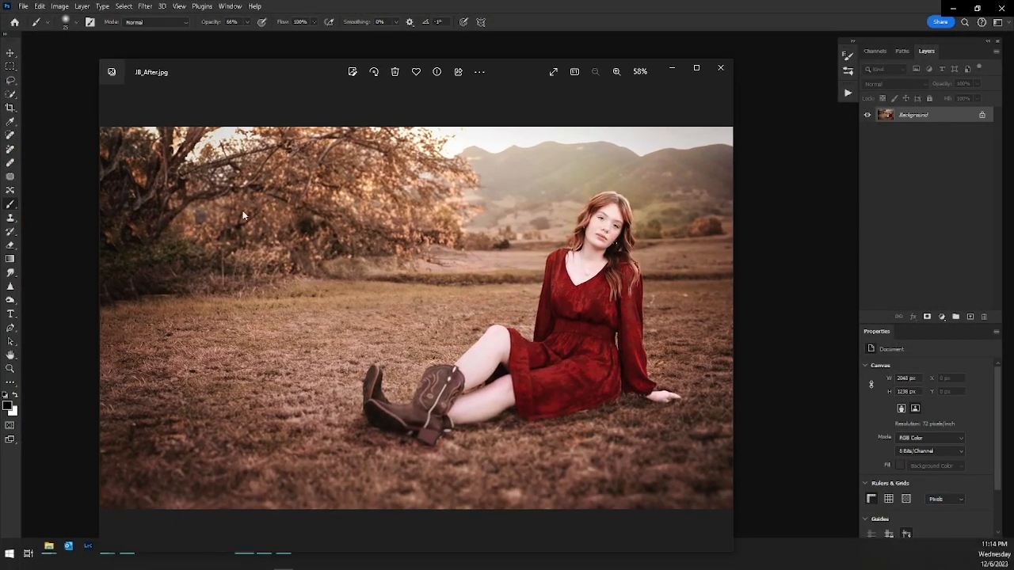
left_click(108, 546)
left_click(161, 501)
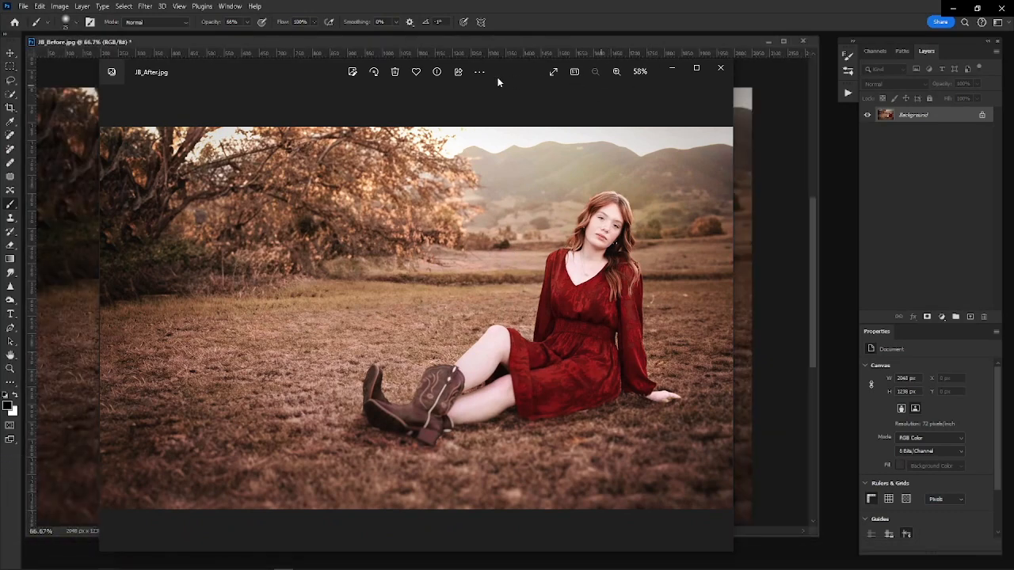
left_click_drag(317, 73, 0, 101)
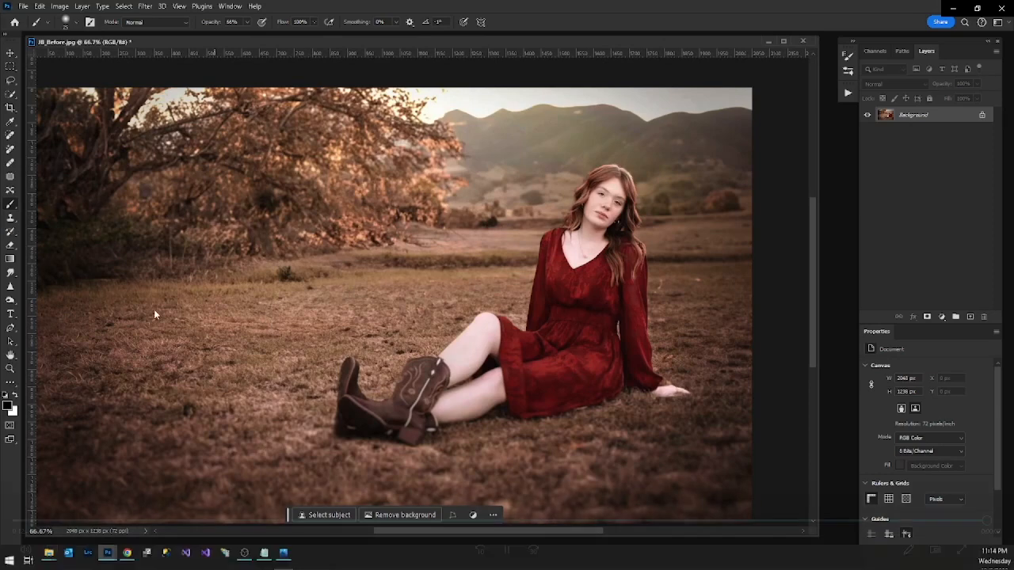